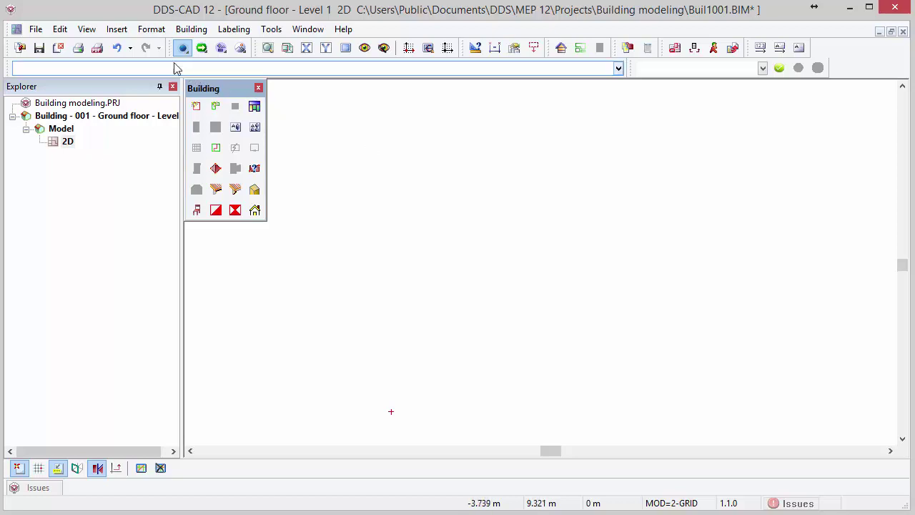
- Choose Ground floor.dwg as the DWG to insert as an external reference
left_click(126, 35)
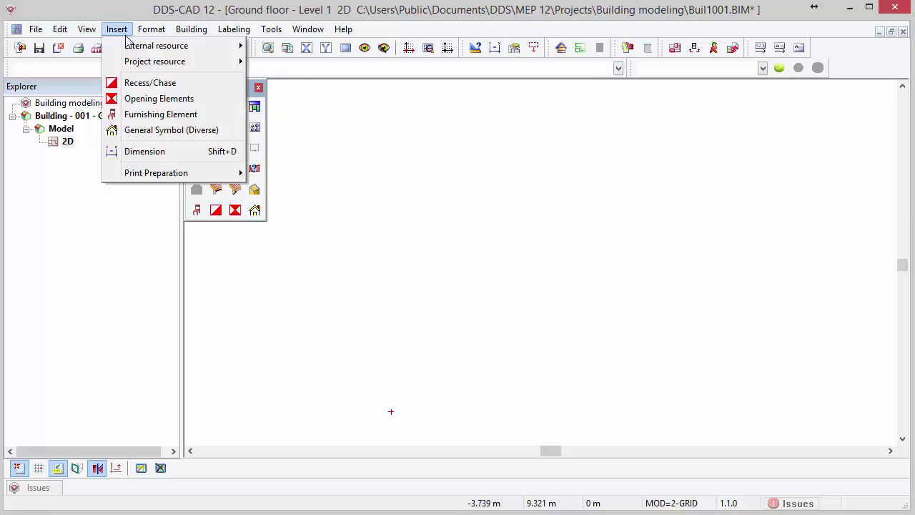
mouse_move(130, 50)
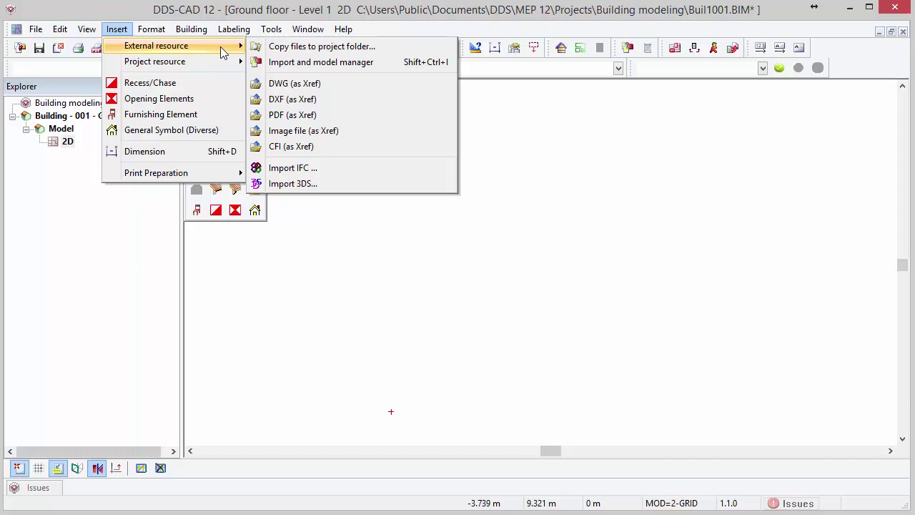
left_click(338, 83)
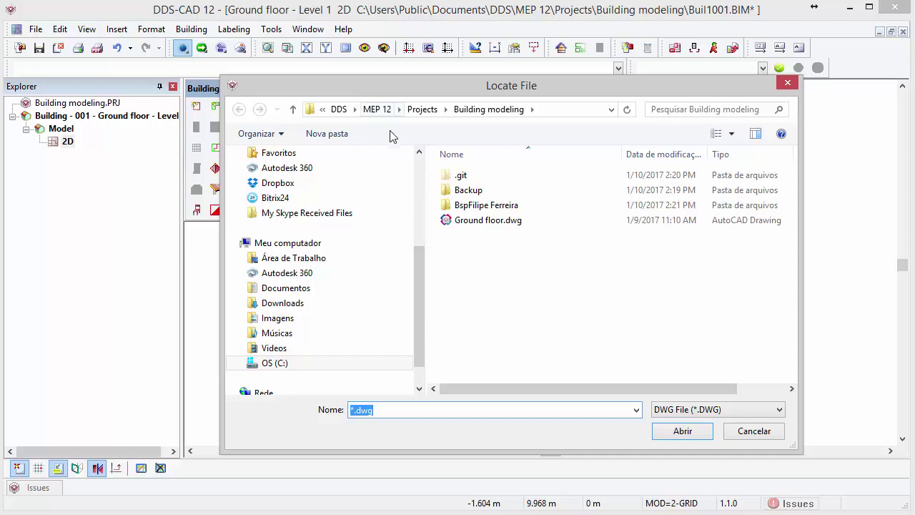
left_click(499, 224)
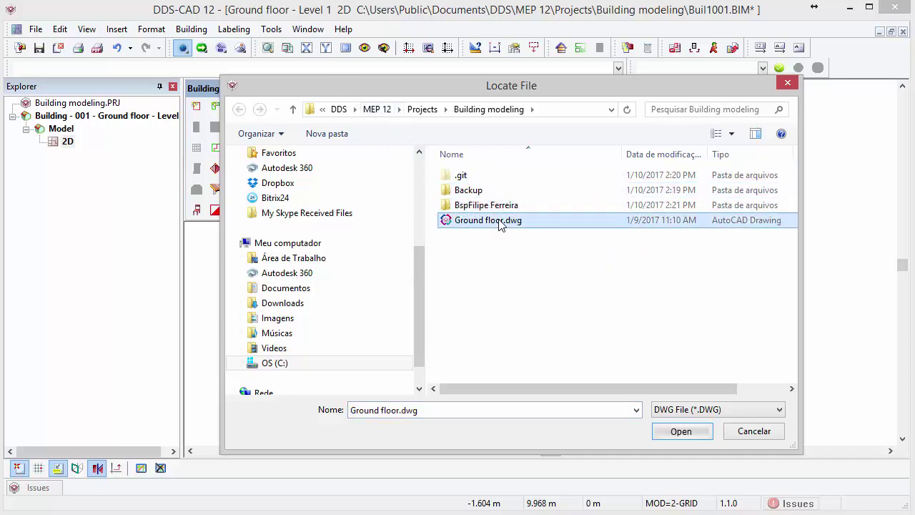
left_click(659, 439)
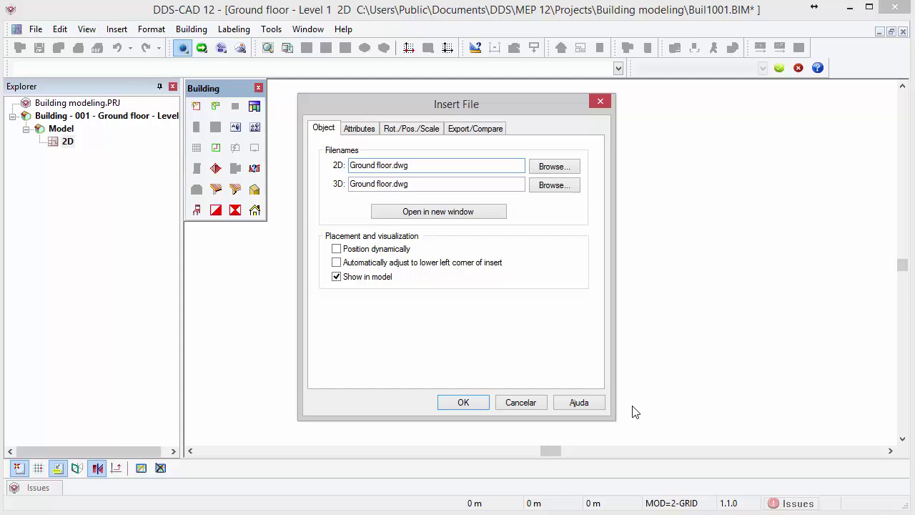
- Open Ground floor.dwg in its own window and move its origin to the plan's lower-left endpoint
left_click(502, 214)
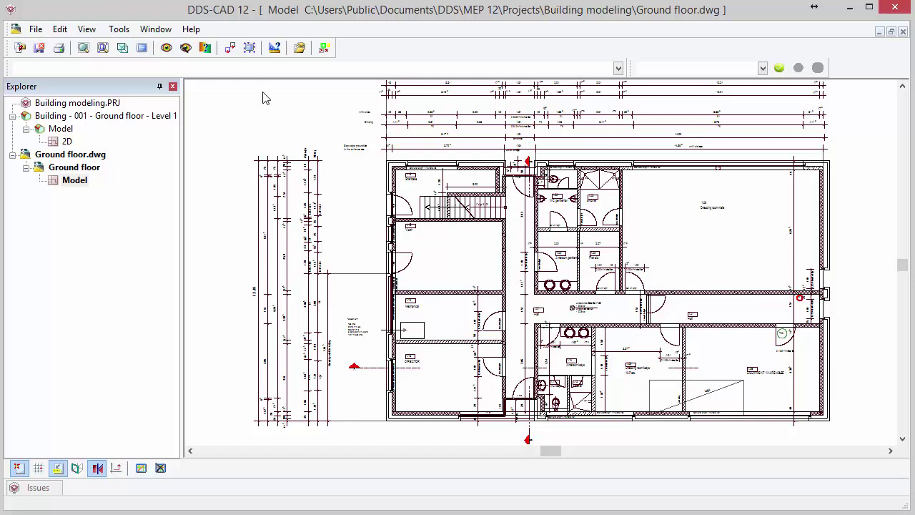
left_click(230, 48)
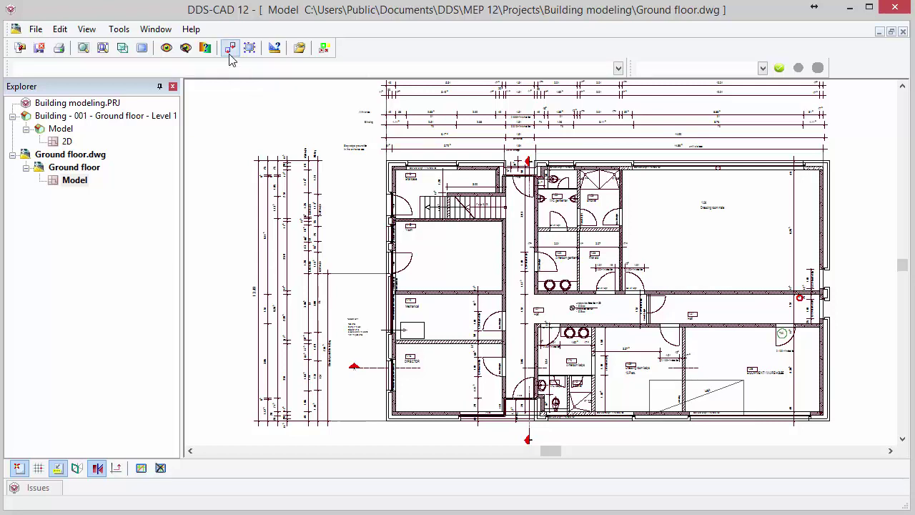
left_click(386, 423)
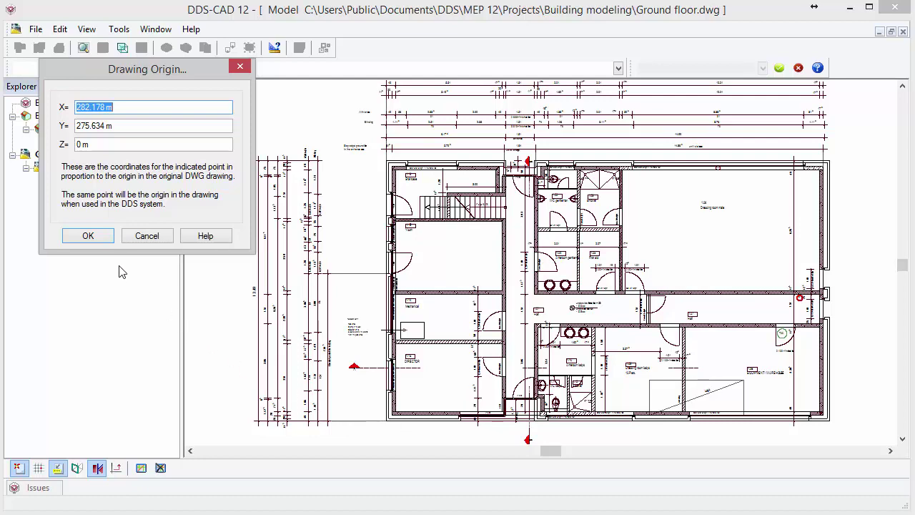
left_click(88, 236)
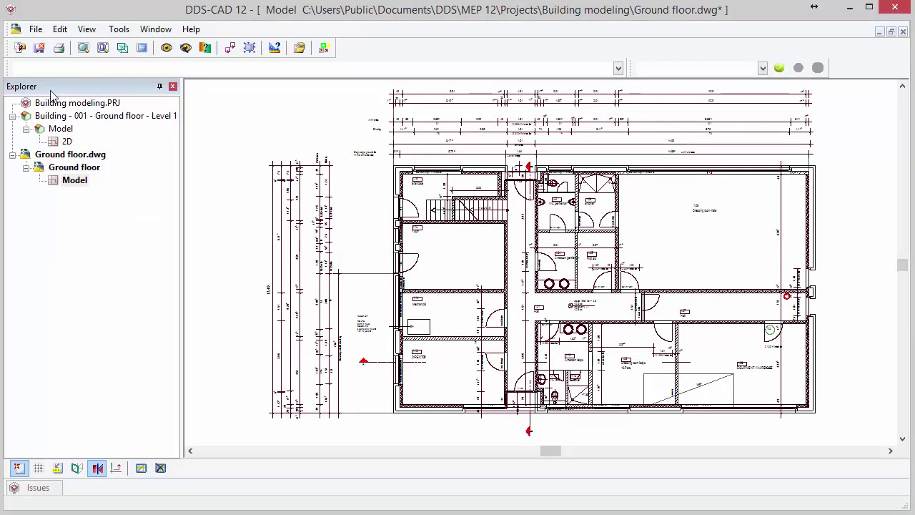
- Apply and save the origin change to Ground floor.dwg, closing the DWG
left_click(41, 56)
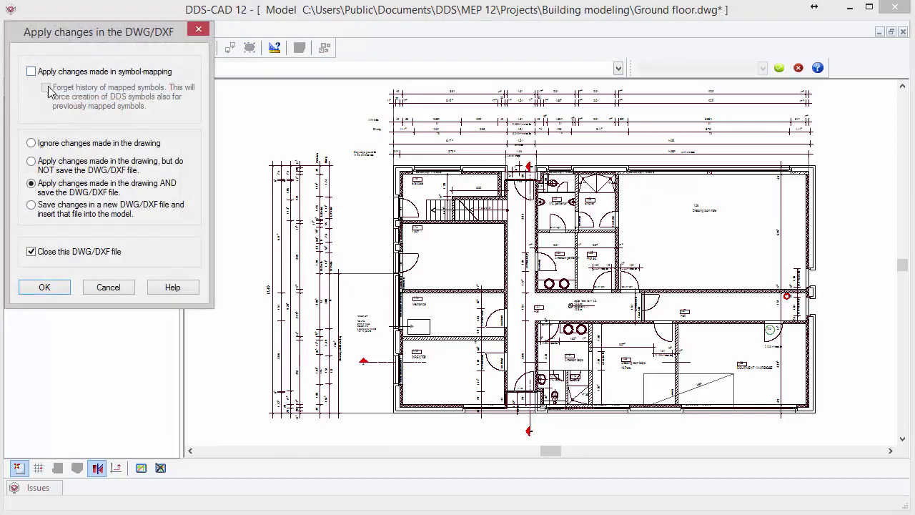
left_click(67, 295)
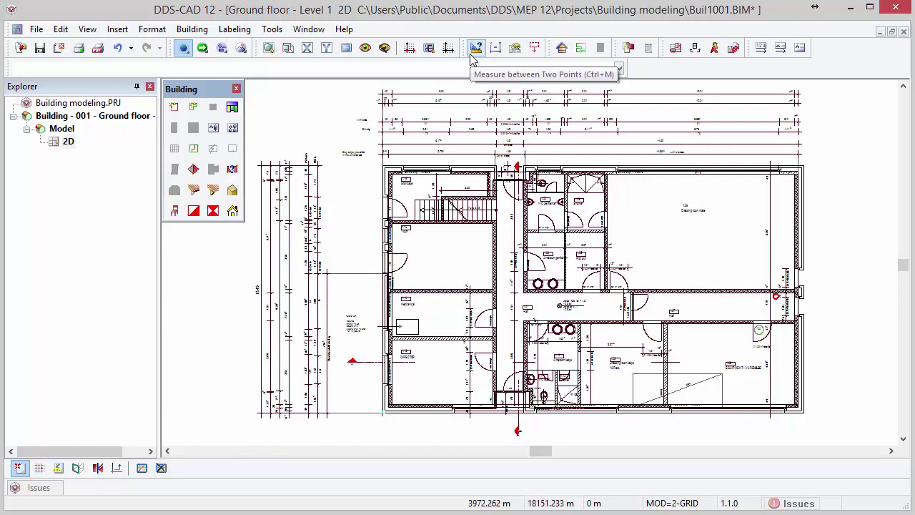
- Measure the 3.00 dimension and set its real world length to 3 m to rescale the plan
left_click(476, 48)
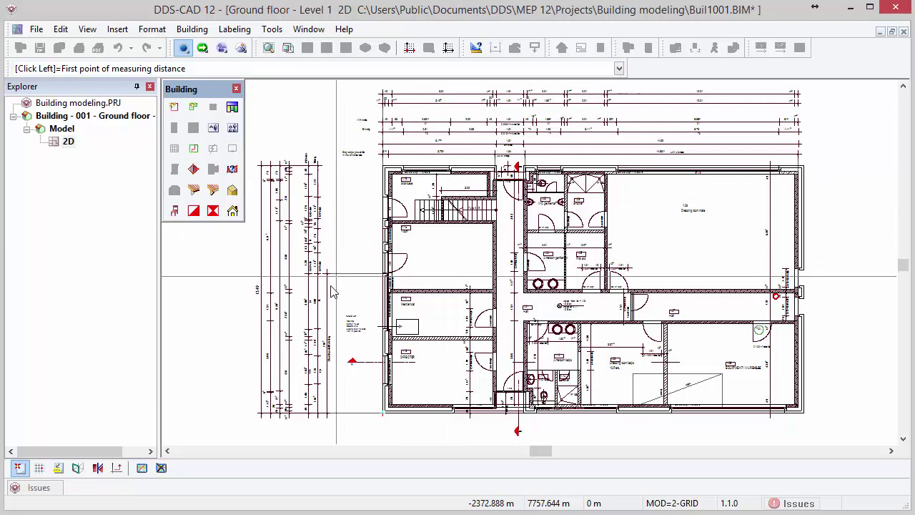
scroll(309, 325, "up", 6)
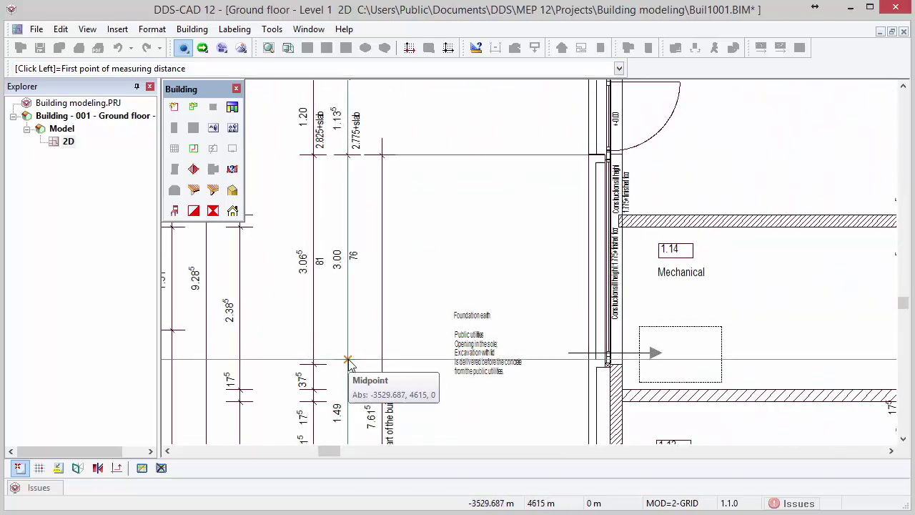
left_click(348, 360)
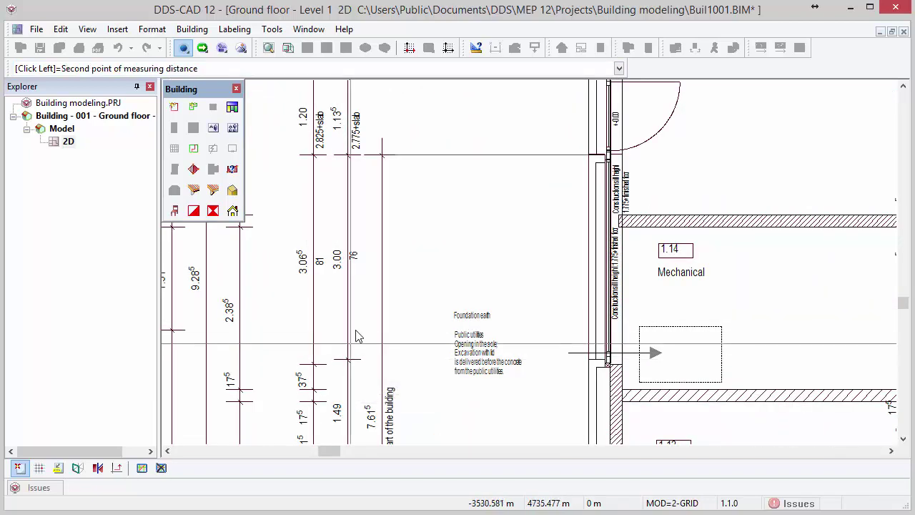
left_click(348, 156)
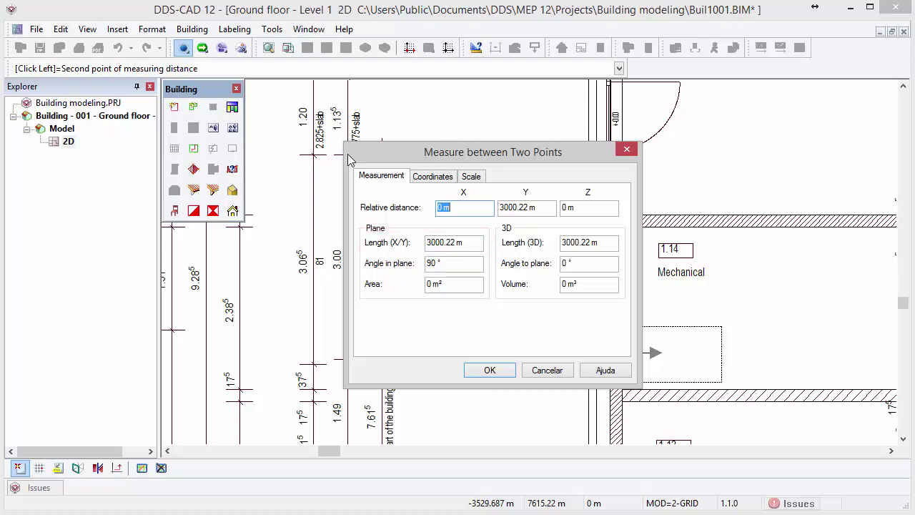
left_click(468, 178)
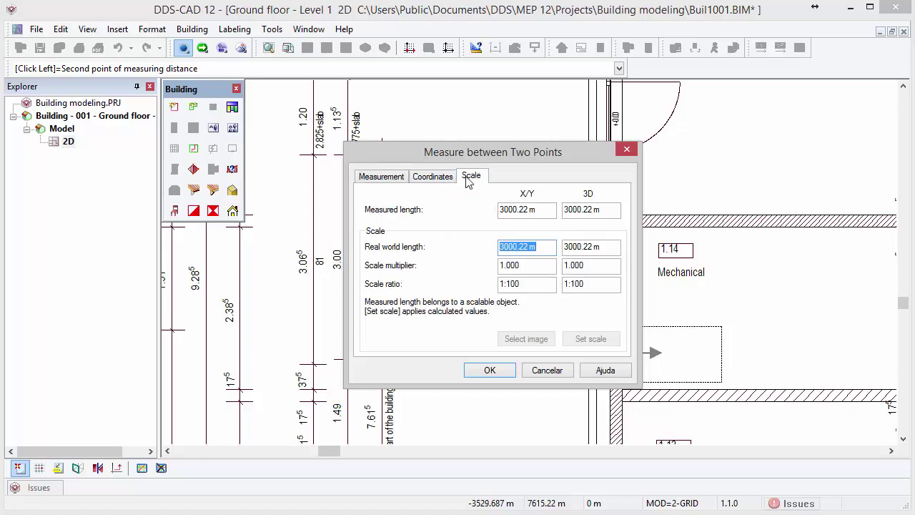
type("3")
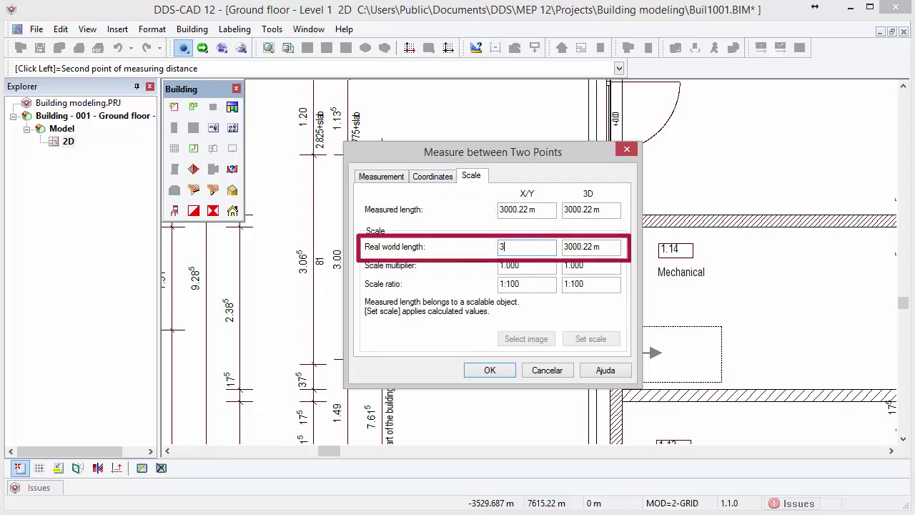
key("Tab")
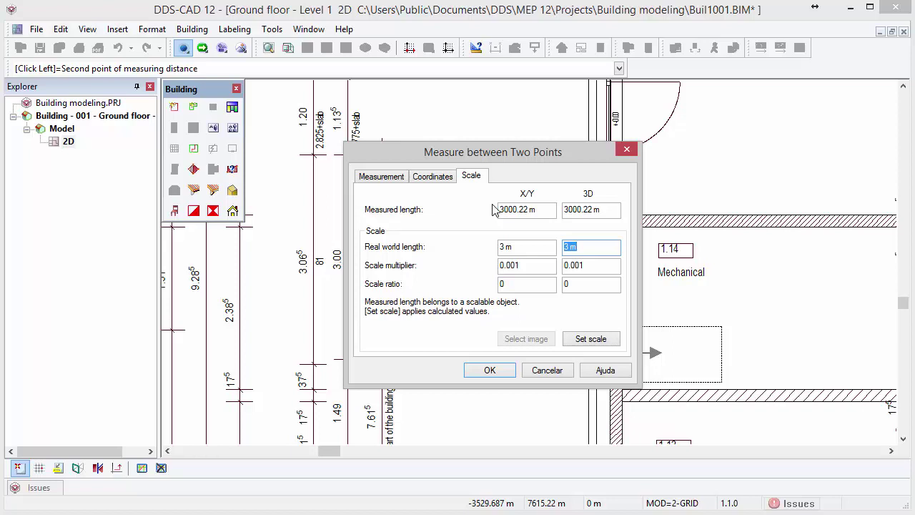
left_click(591, 339)
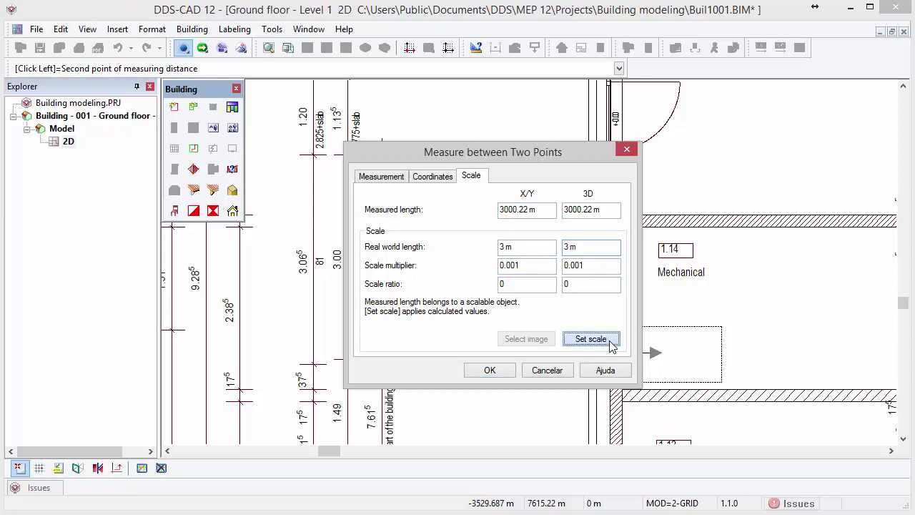
left_click(496, 371)
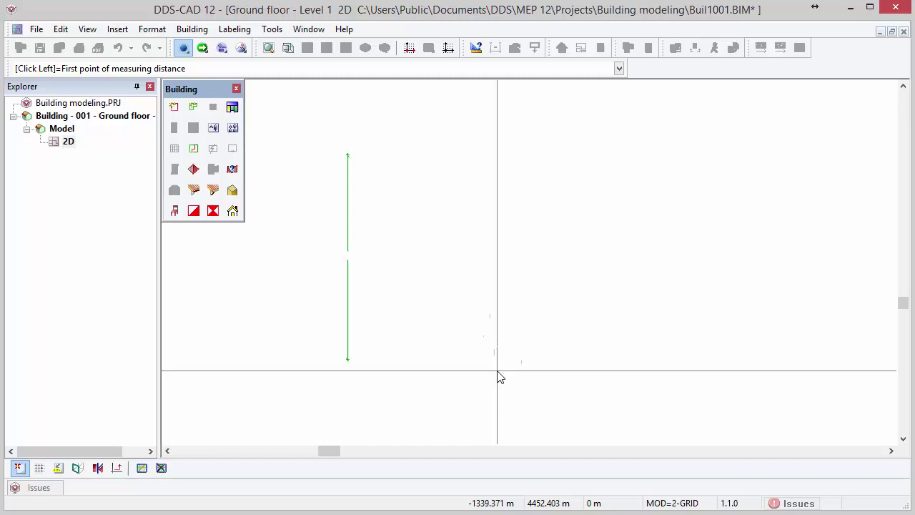
- Fit the whole plan in view and re-measure the 3.00 dimension to confirm it reads 3 m
key("Escape")
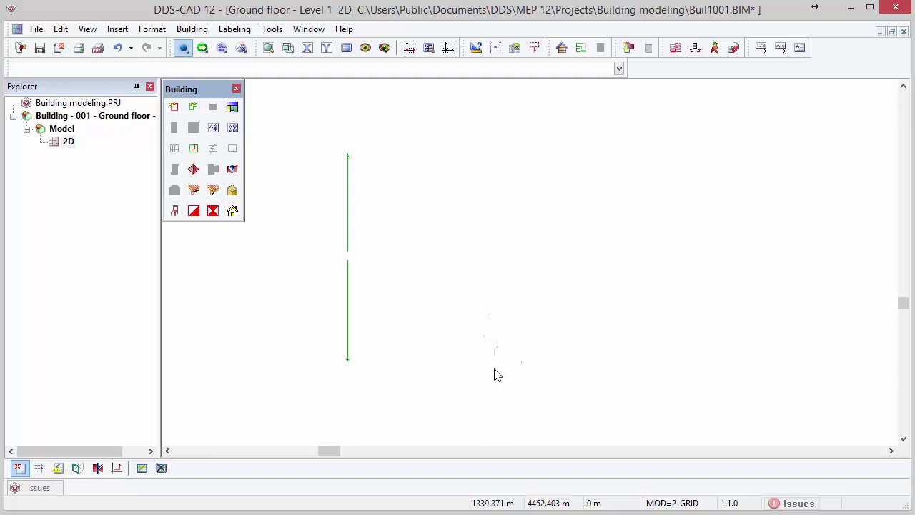
left_click(269, 51)
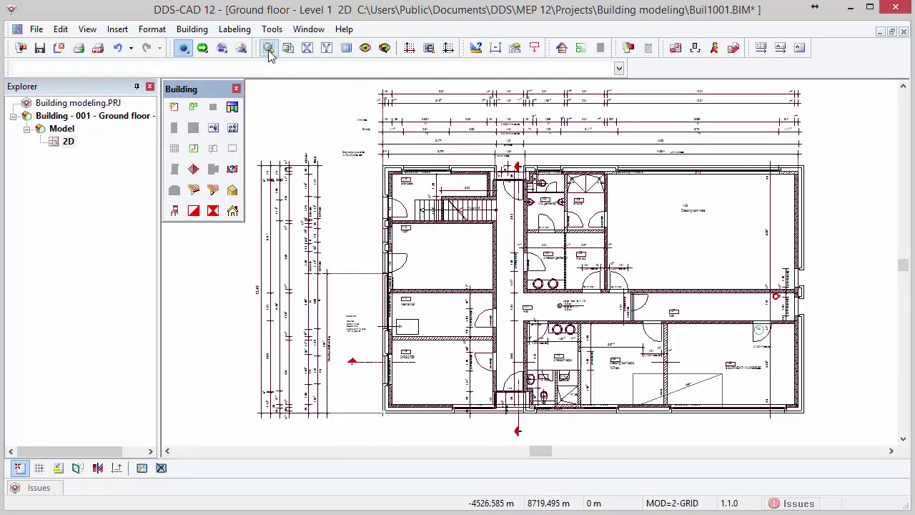
scroll(309, 309, "up", 2)
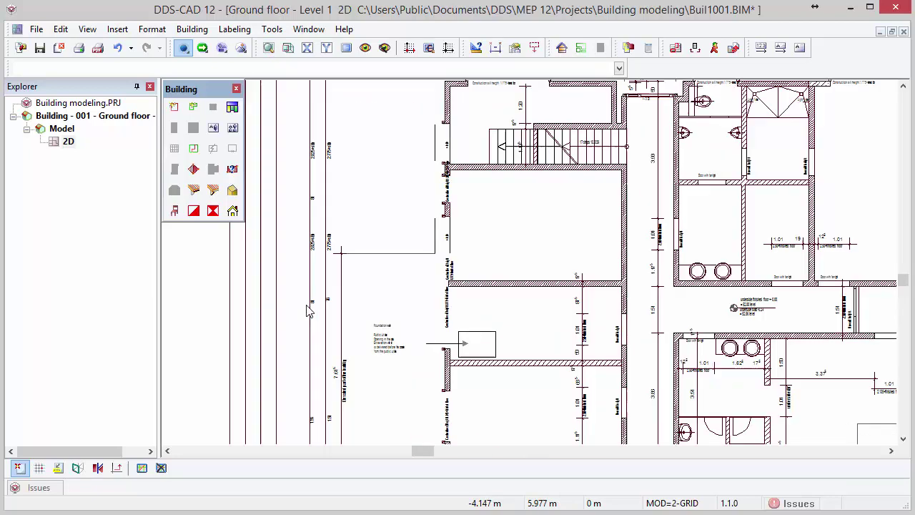
scroll(309, 333, "up", 3)
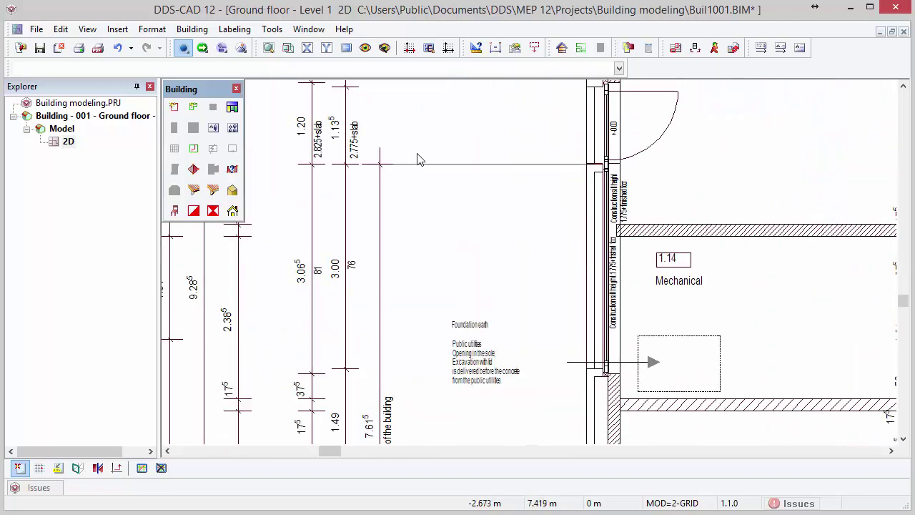
left_click(475, 48)
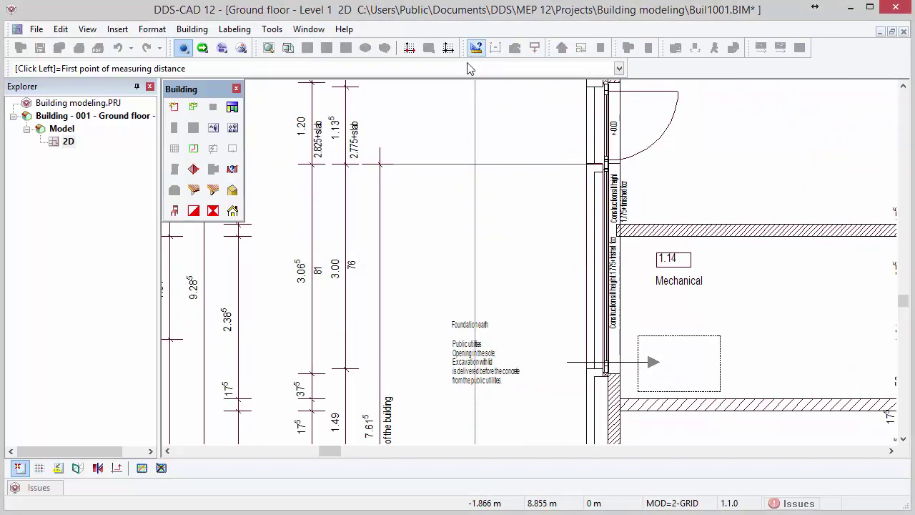
left_click(346, 166)
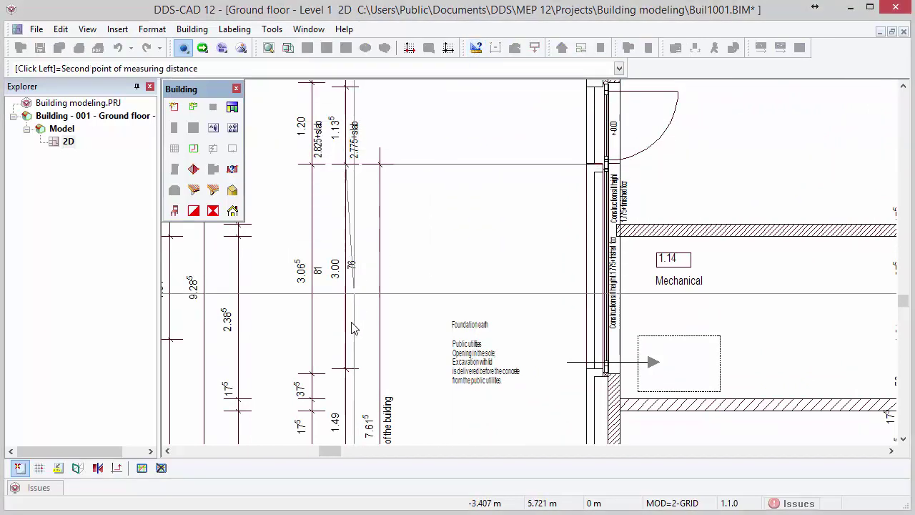
left_click(348, 369)
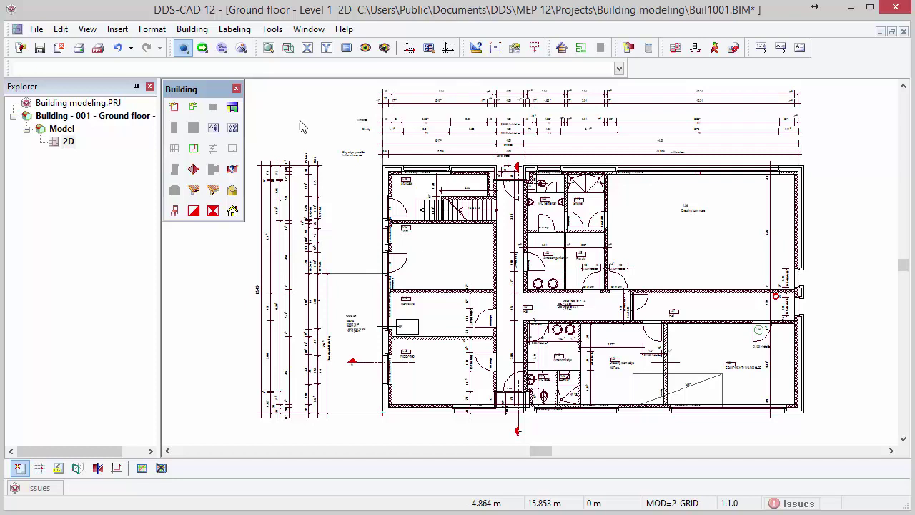
- Disable the dimensions2, section marker, stairs and sanitary fixture layers by picking their objects
left_click(384, 48)
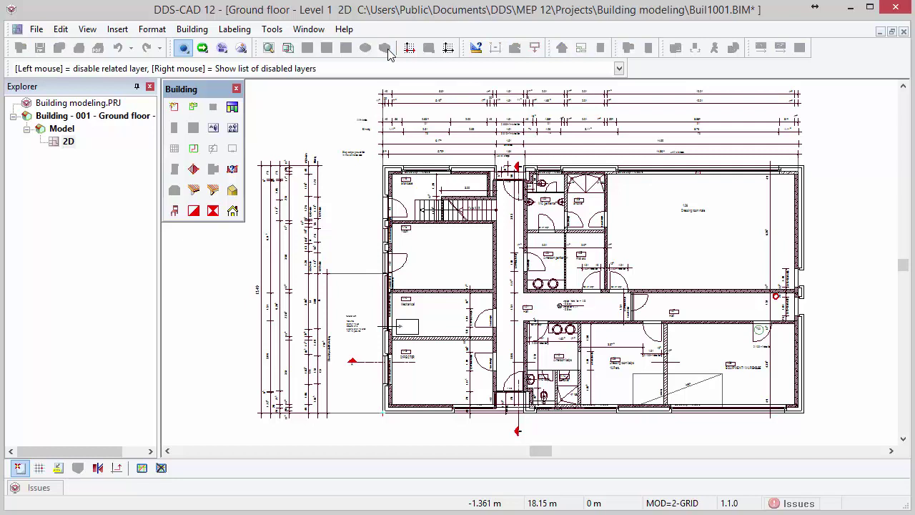
left_click(320, 163)
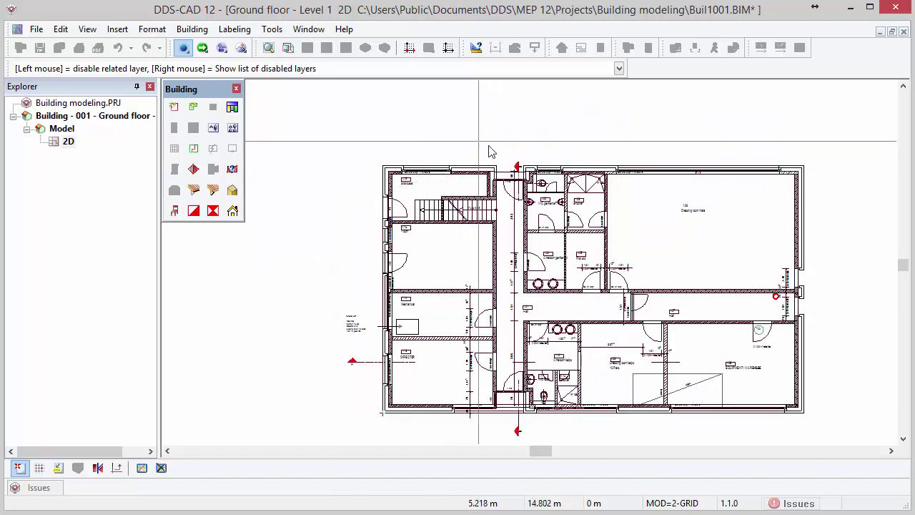
left_click(512, 208)
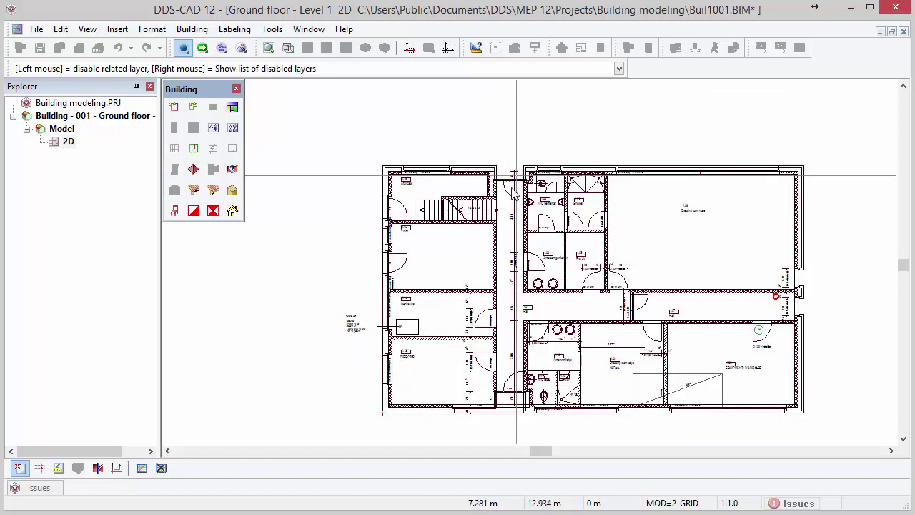
left_click(494, 213)
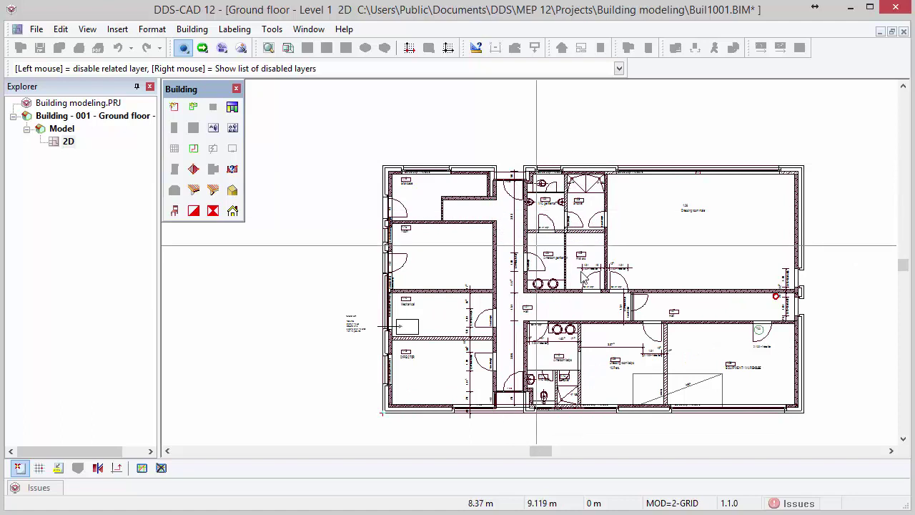
left_click(774, 295)
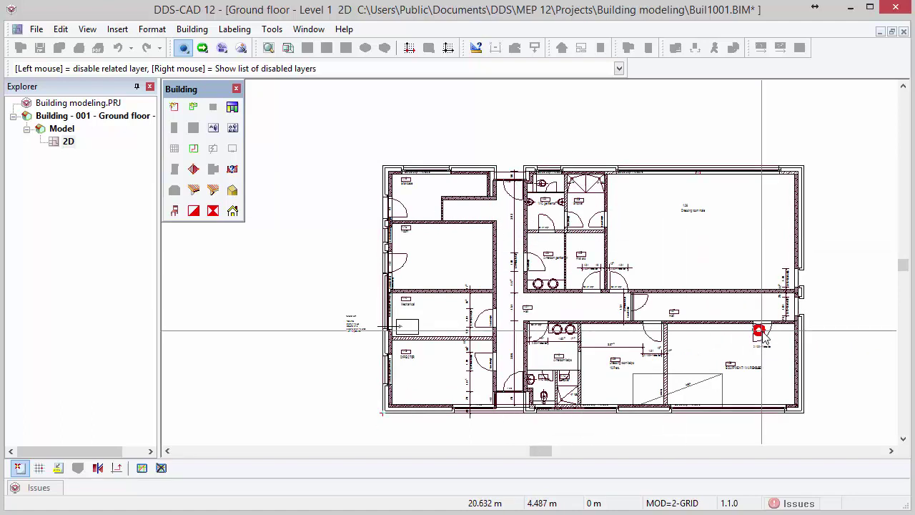
left_click(556, 329)
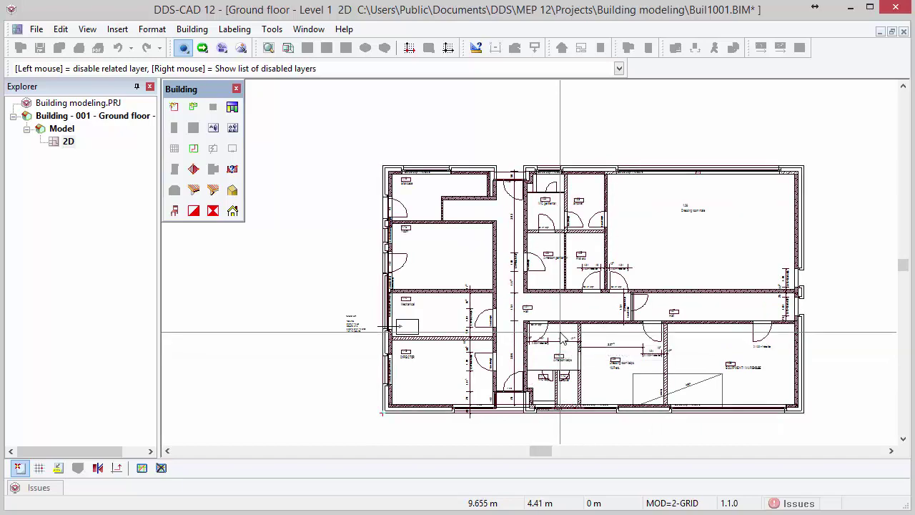
- Review the disabled layers, hide sanitary fixtures, dimension lines and walls again, then fit the plan
right_click(595, 335)
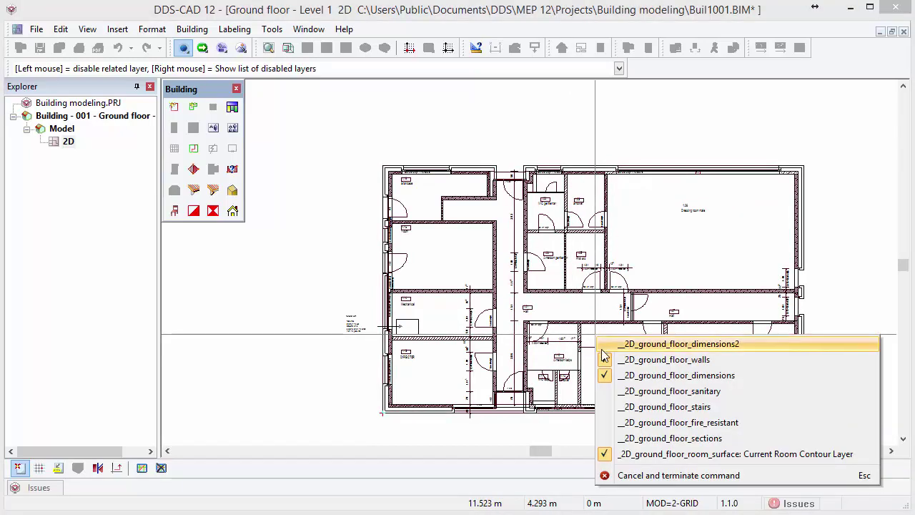
left_click(611, 391)
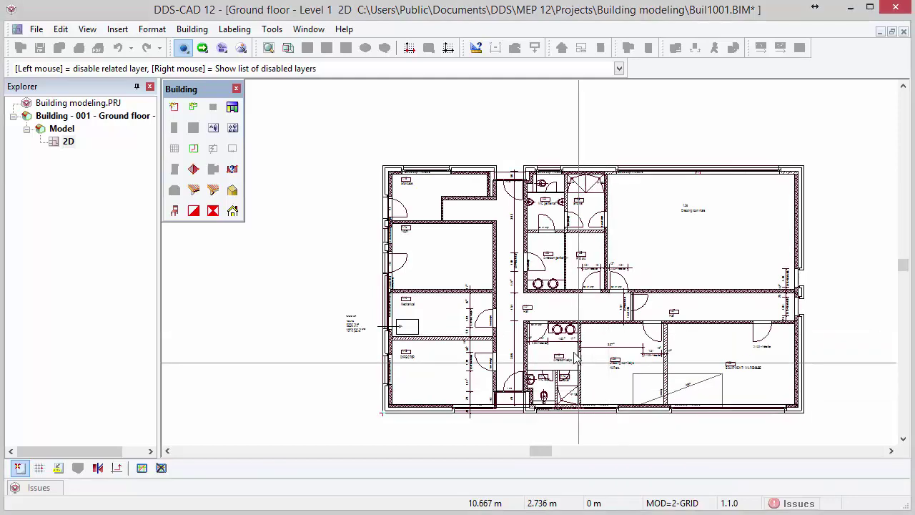
left_click(566, 330)
left_click(511, 327)
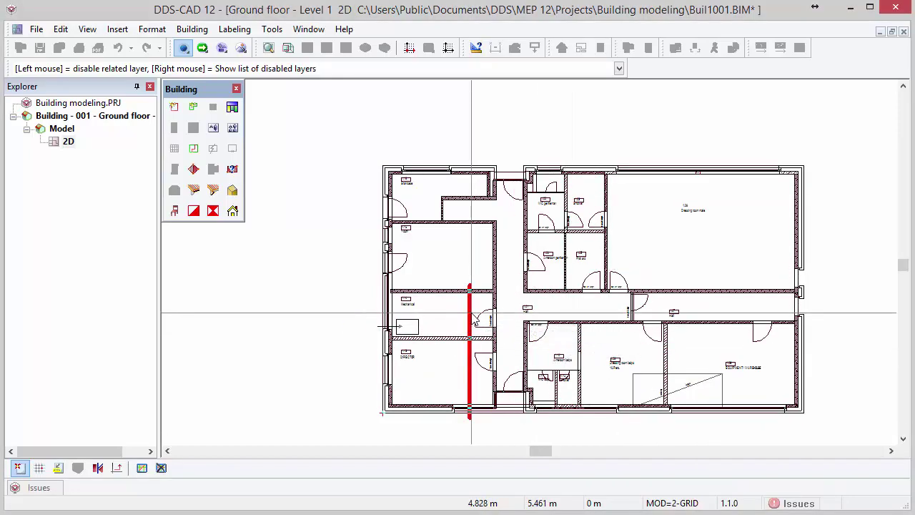
left_click(471, 315)
key("Escape")
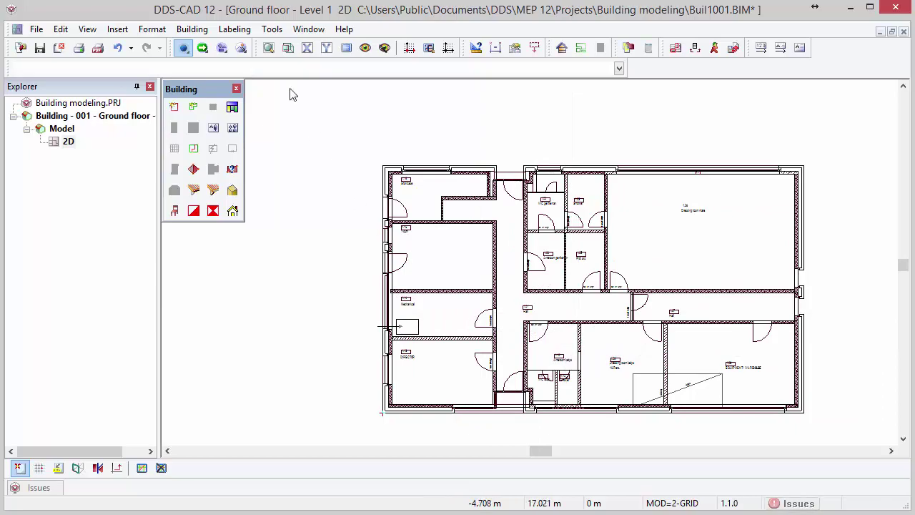
left_click(269, 49)
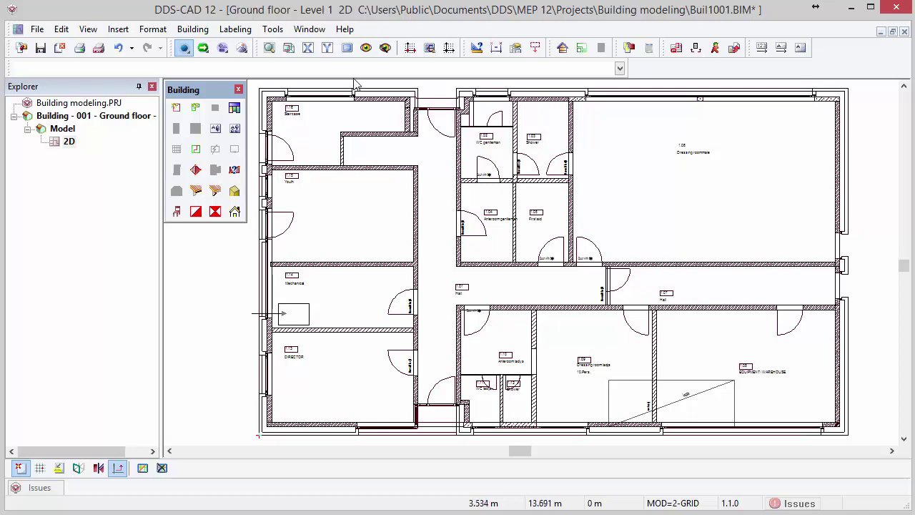
- Give ground floor layers 1001–1011 the 009 Dark Grey layer pen and repaint the plan
left_click(365, 48)
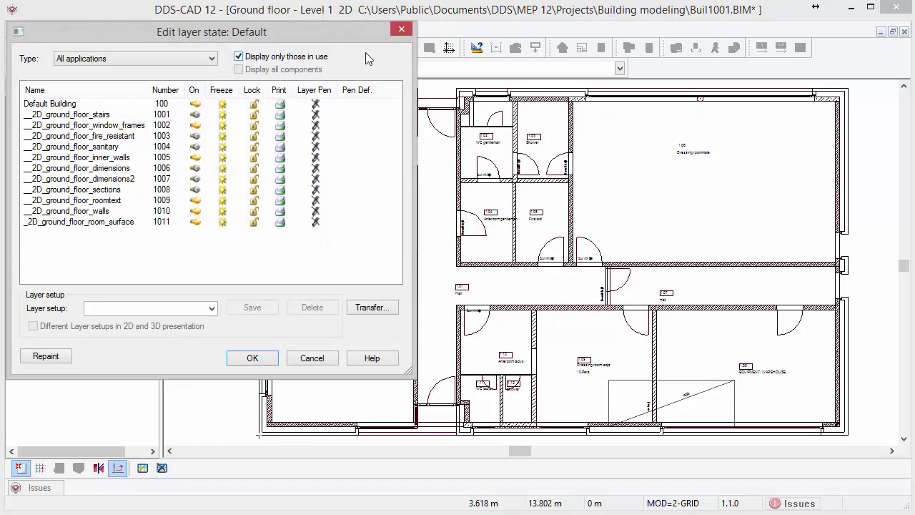
left_click(107, 116)
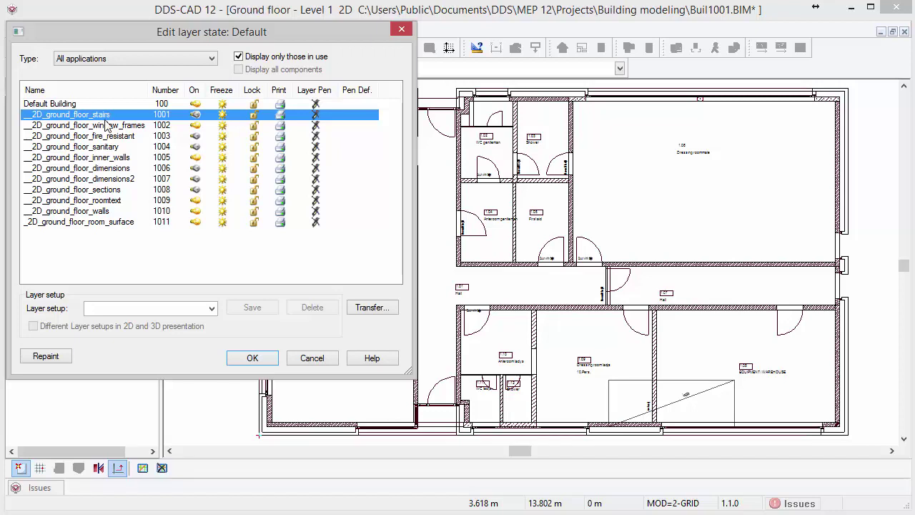
left_click(71, 224, "shift")
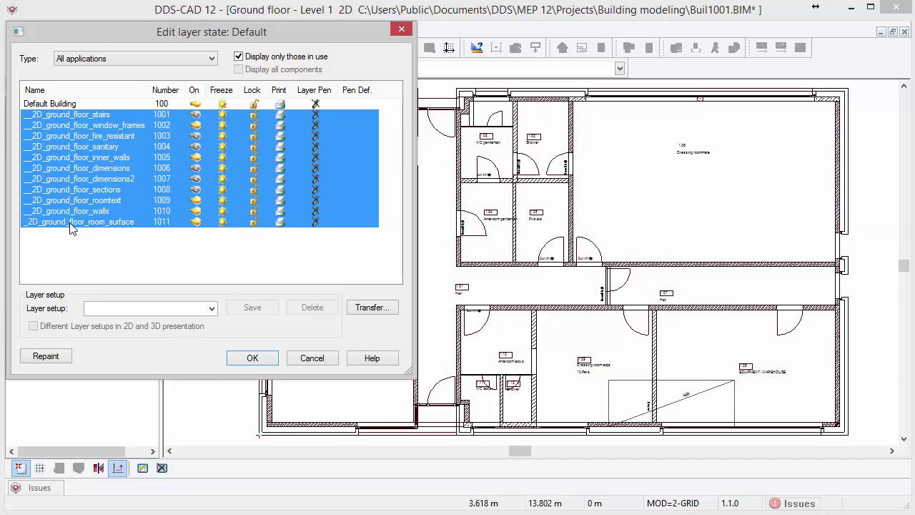
left_click(314, 222)
left_click(355, 225)
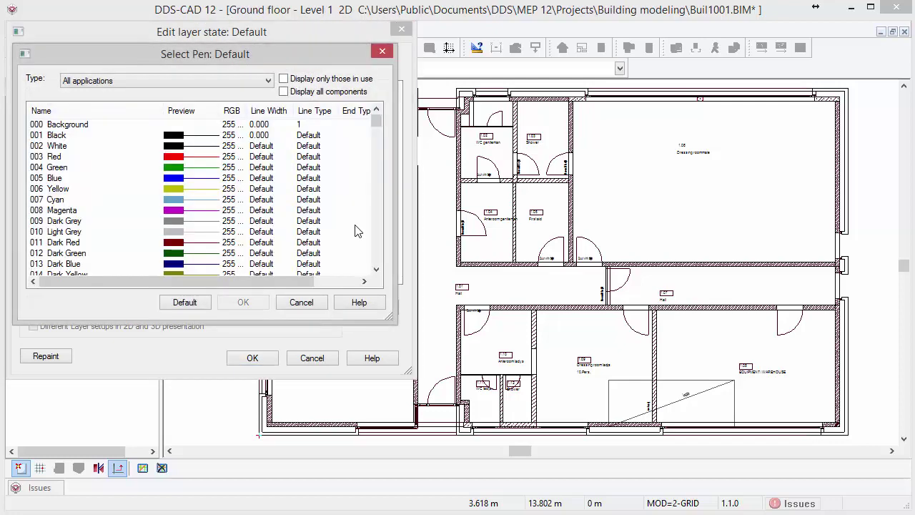
left_click(216, 223)
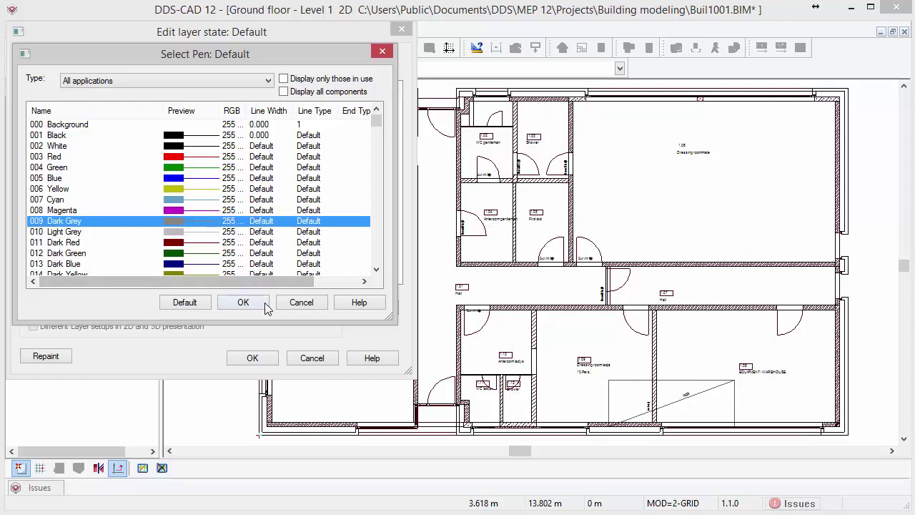
left_click(243, 302)
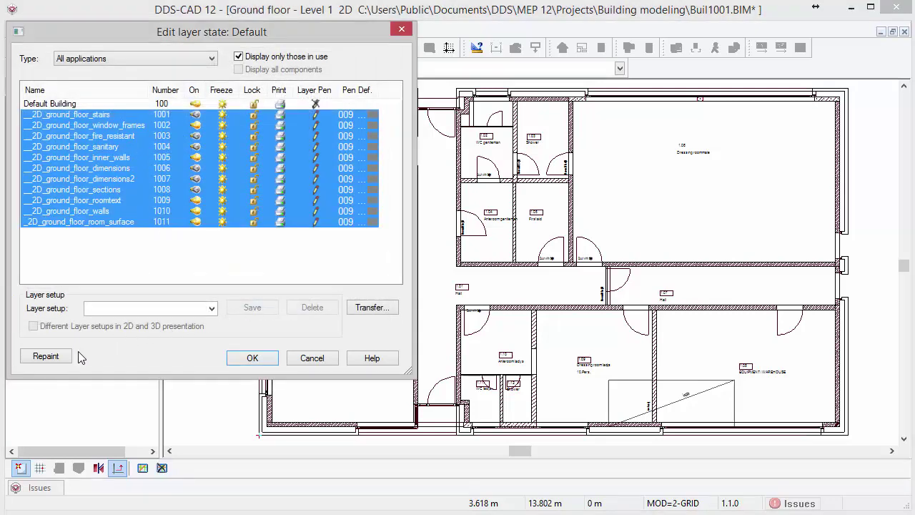
left_click(65, 359)
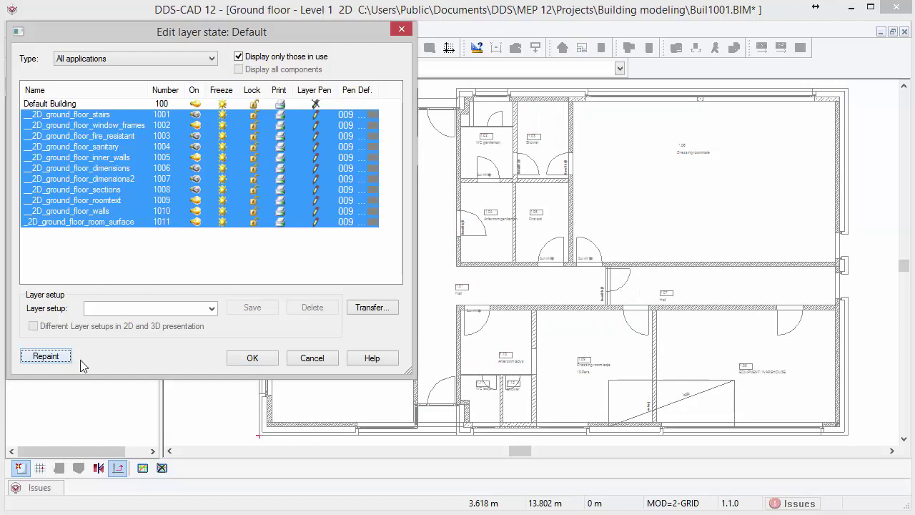
left_click(251, 357)
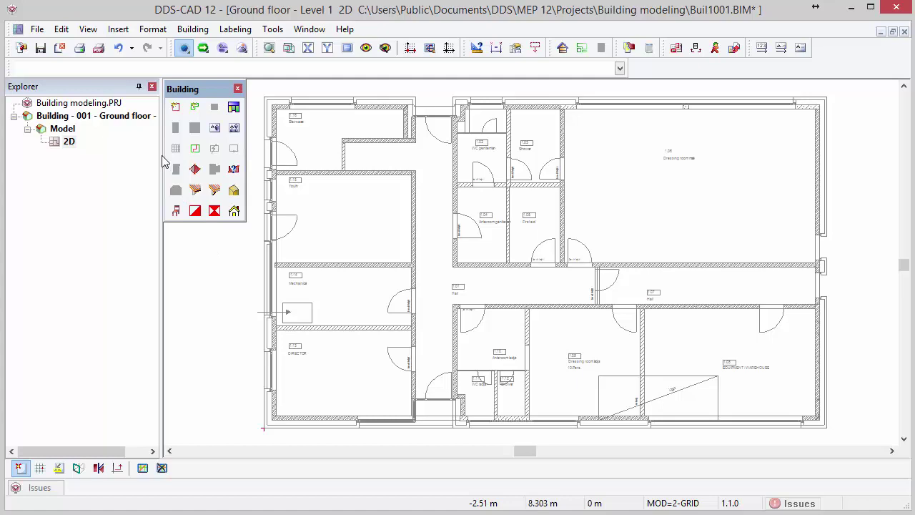
- Unpin the Explorer panel, dock the Building toolbar on the right edge, and start an exterior wall
left_click(138, 88)
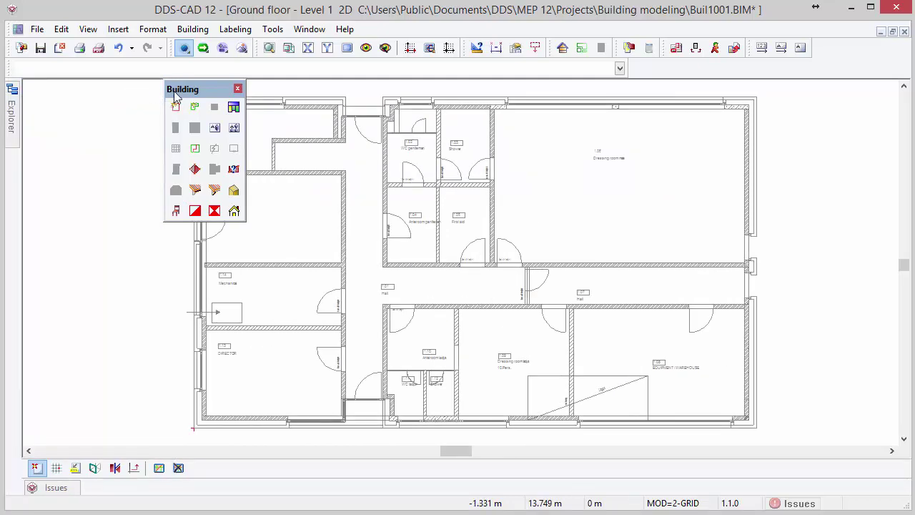
left_click_drag(187, 98, 455, 196)
left_click_drag(529, 200, 907, 189)
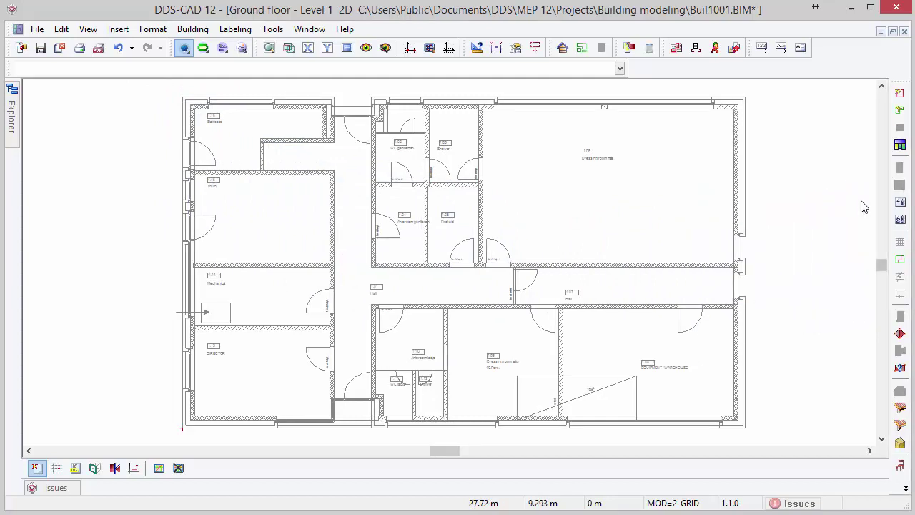
left_click(899, 105)
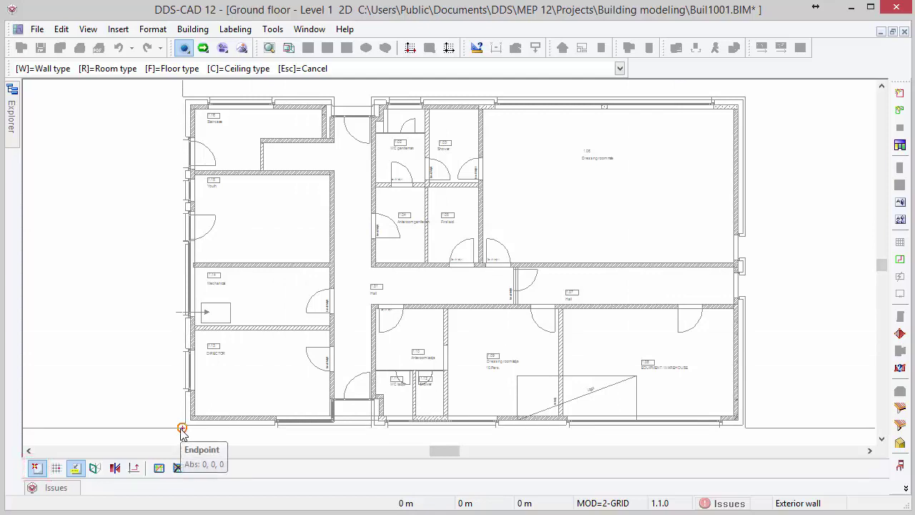
- With Ortho on, trace exterior walls from the bottom-left corner along the bottom and around the entrance notch
left_click(182, 429)
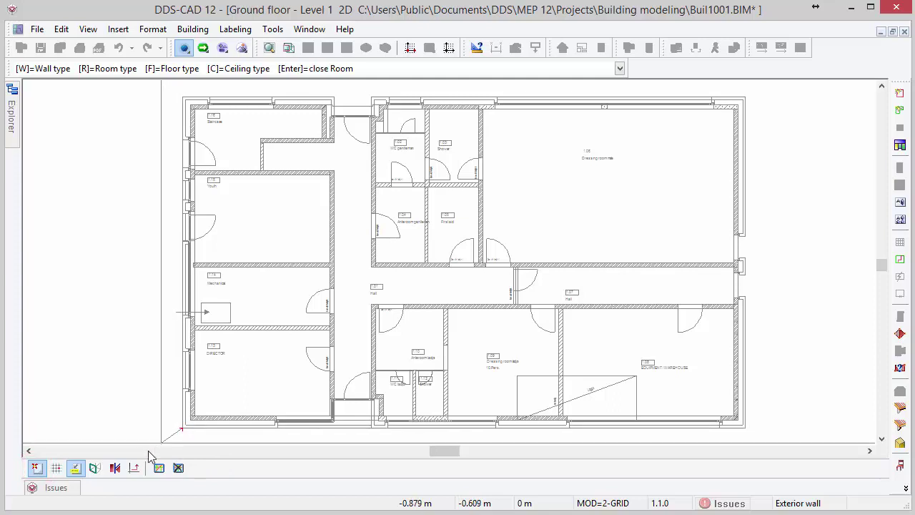
left_click(132, 469)
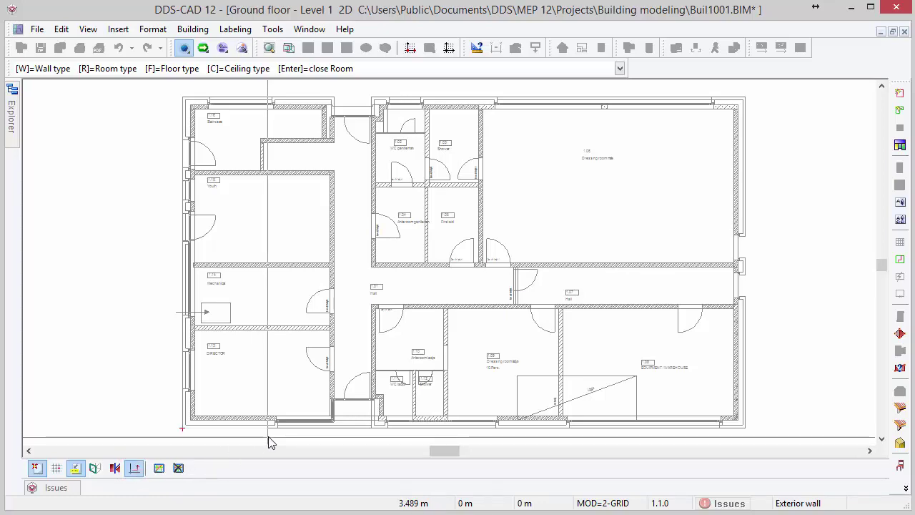
scroll(272, 440, "up", 5)
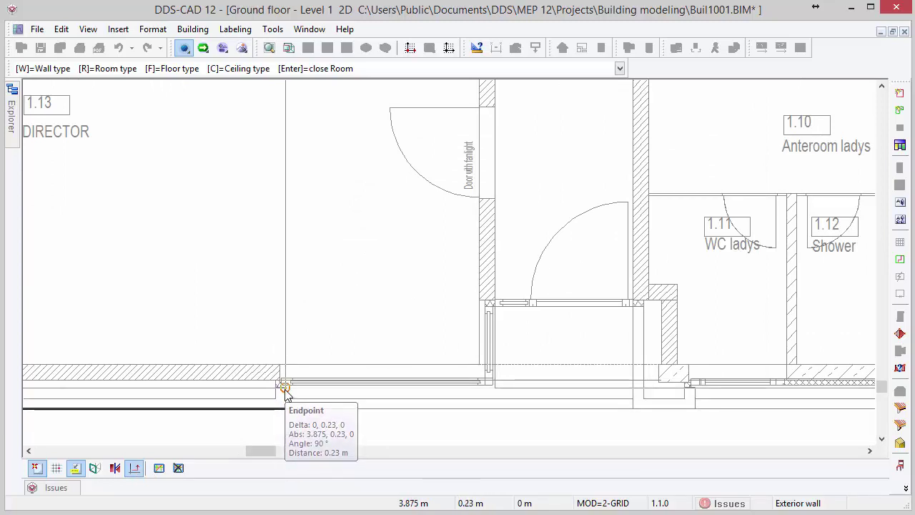
left_click(284, 388)
left_click(495, 388)
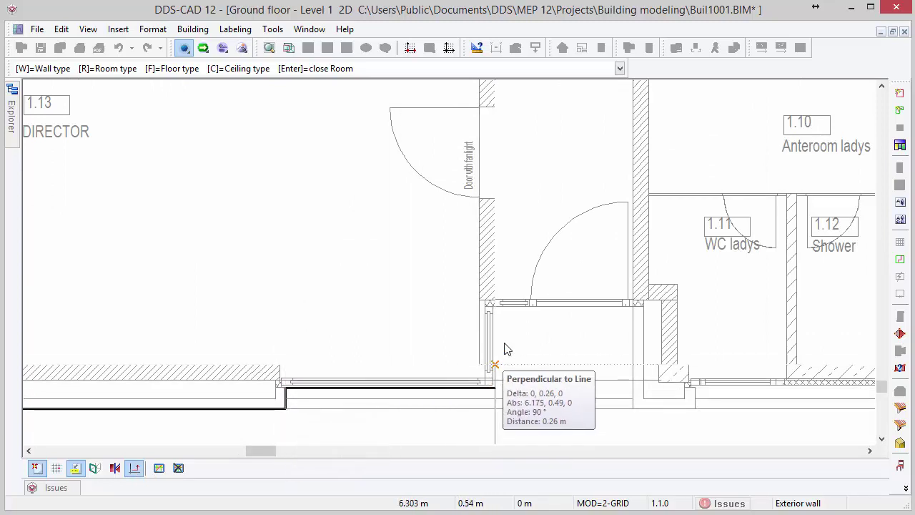
left_click(496, 306)
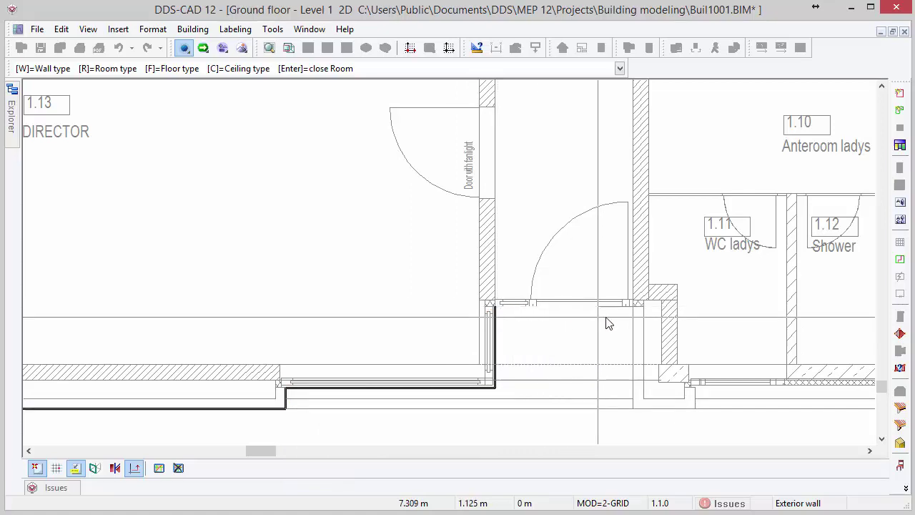
left_click(633, 305)
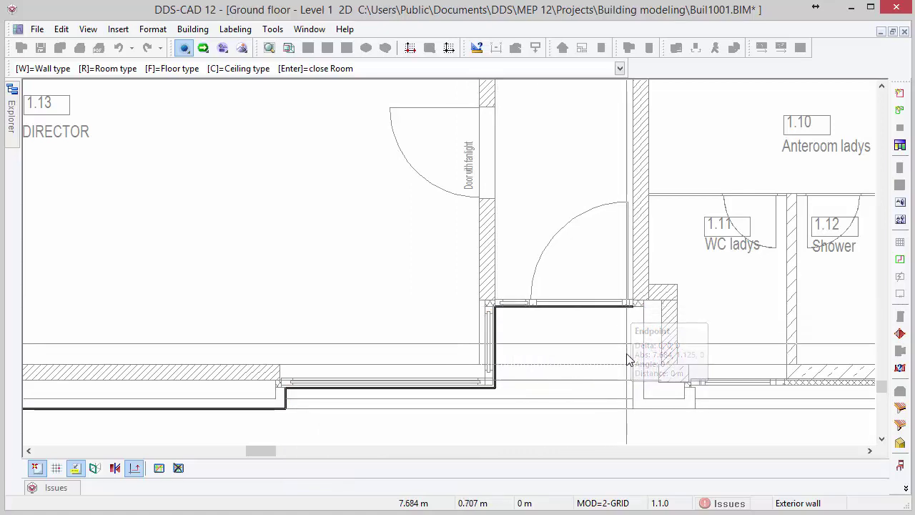
left_click(633, 407)
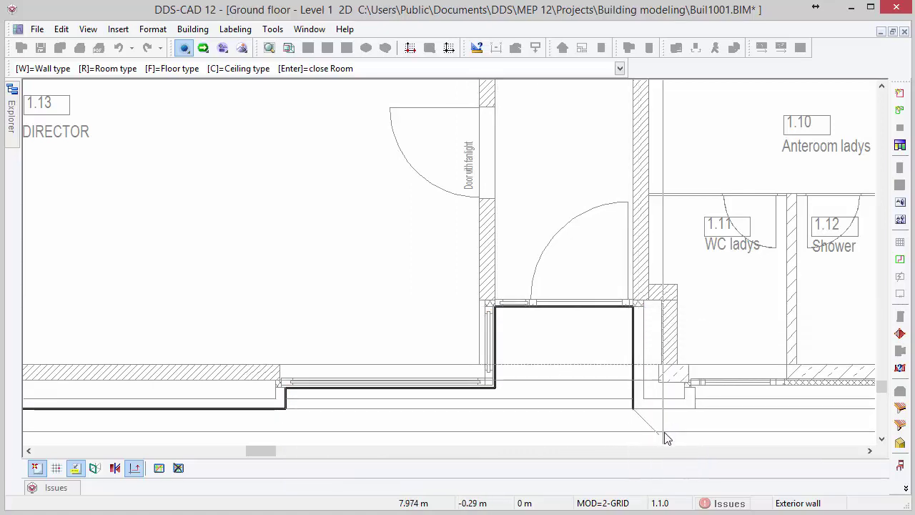
- Continue the walls to the top-right corner, then across the top to the entrance and left endpoint
scroll(664, 437, "down", 3)
middle_click_drag(664, 436, 399, 393)
scroll(398, 393, "down", 2)
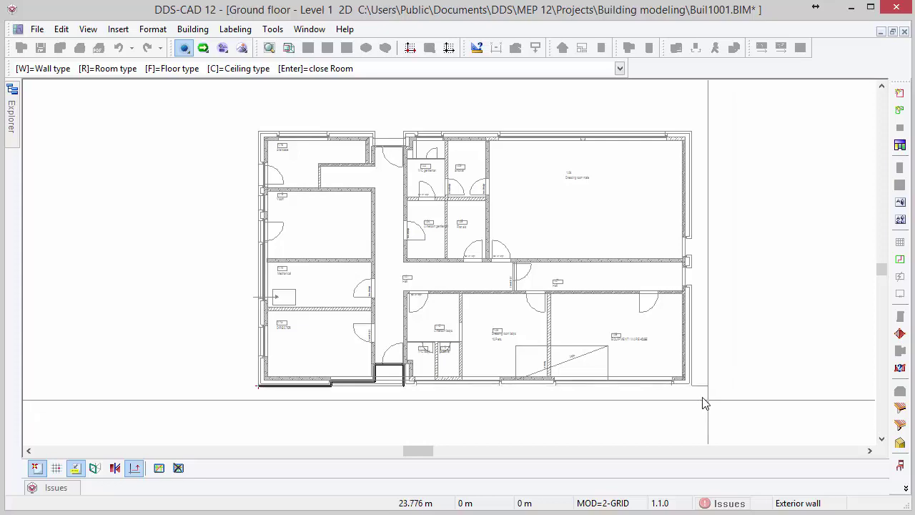
scroll(702, 398, "up", 3)
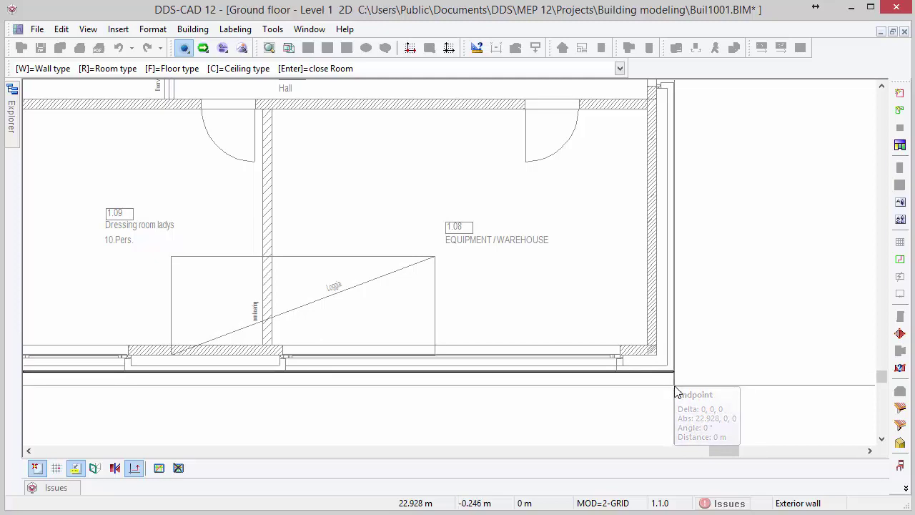
scroll(678, 389, "down", 3)
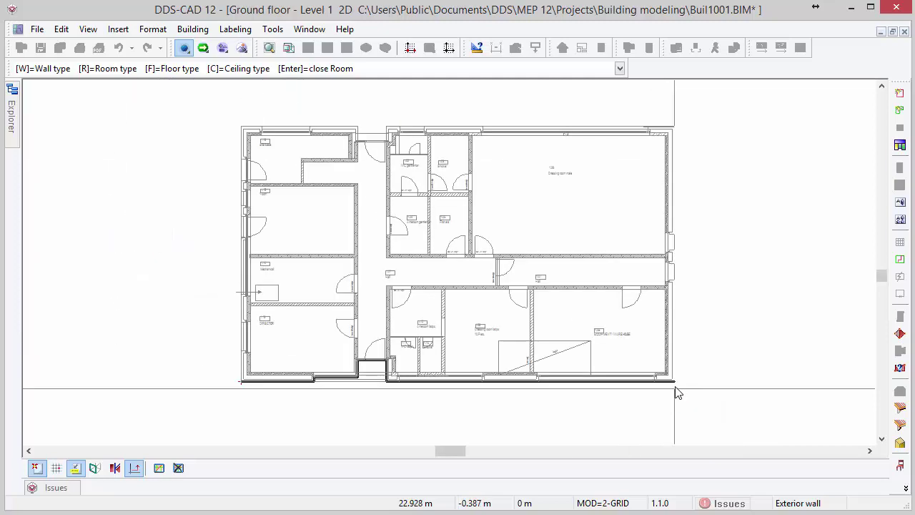
left_click(673, 127)
scroll(382, 126, "up", 3)
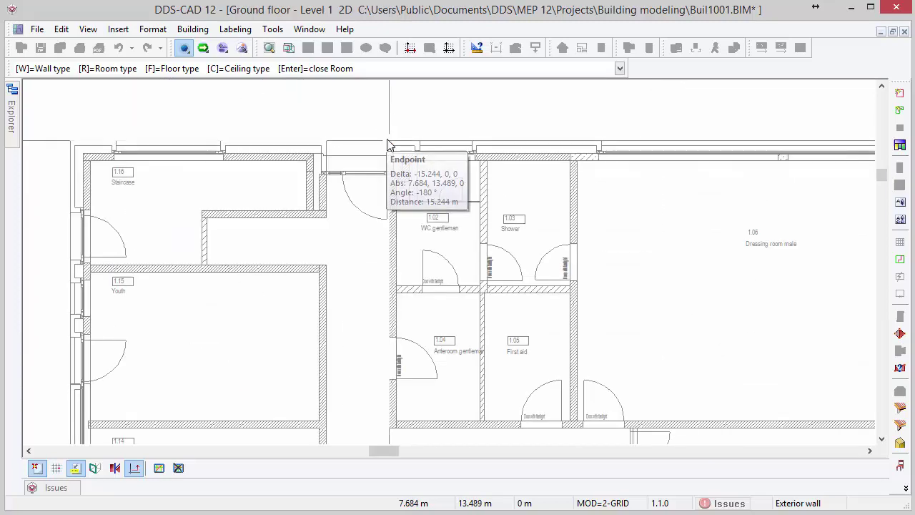
scroll(386, 150, "up", 3)
scroll(335, 205, "up", 4)
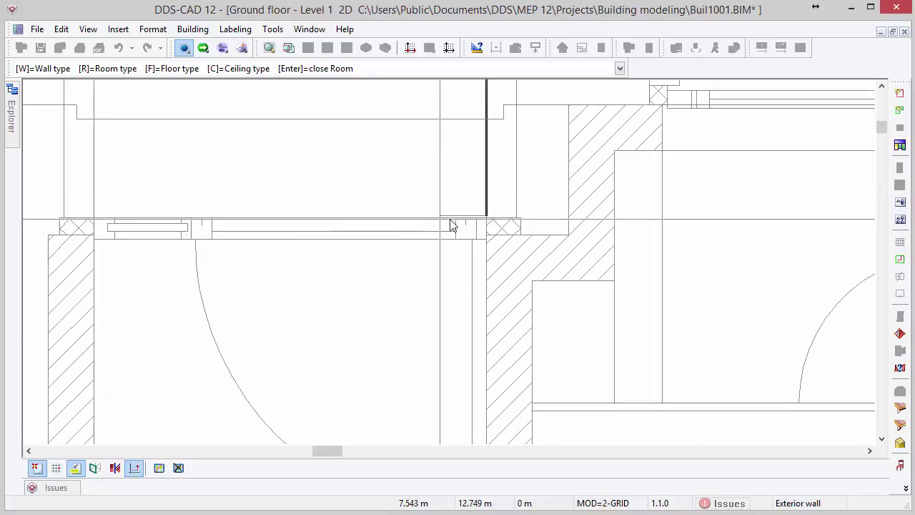
left_click(486, 218)
left_click(92, 217)
scroll(93, 217, "down", 4)
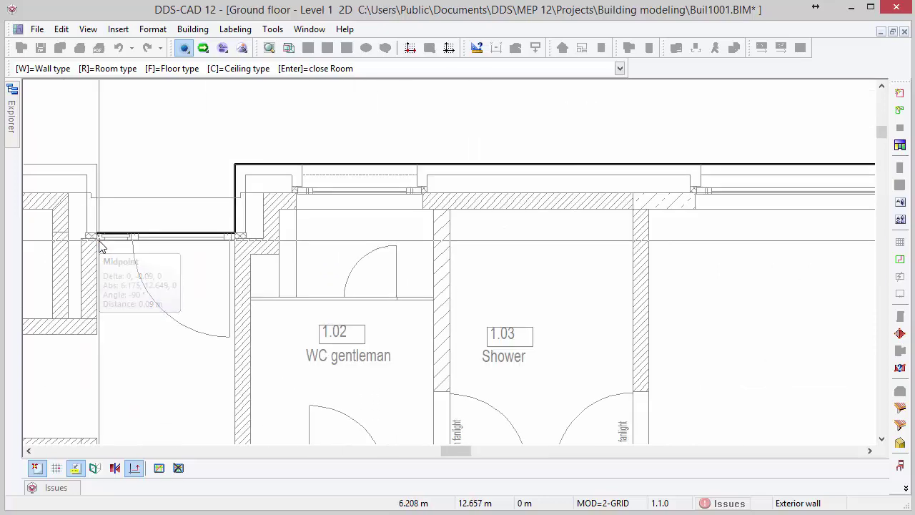
scroll(298, 254, "down", 6)
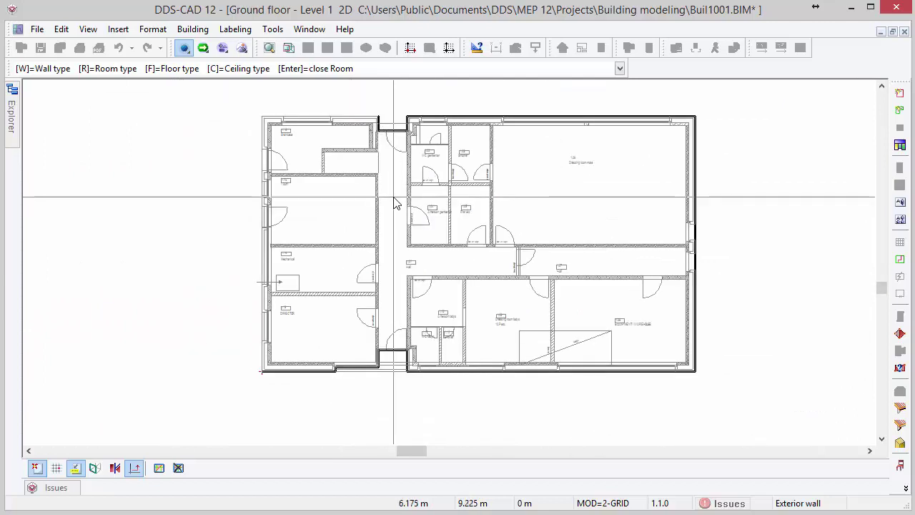
- Close the wall contour with a perpendicular corner (E) to complete the ground floor outline
right_click(394, 200)
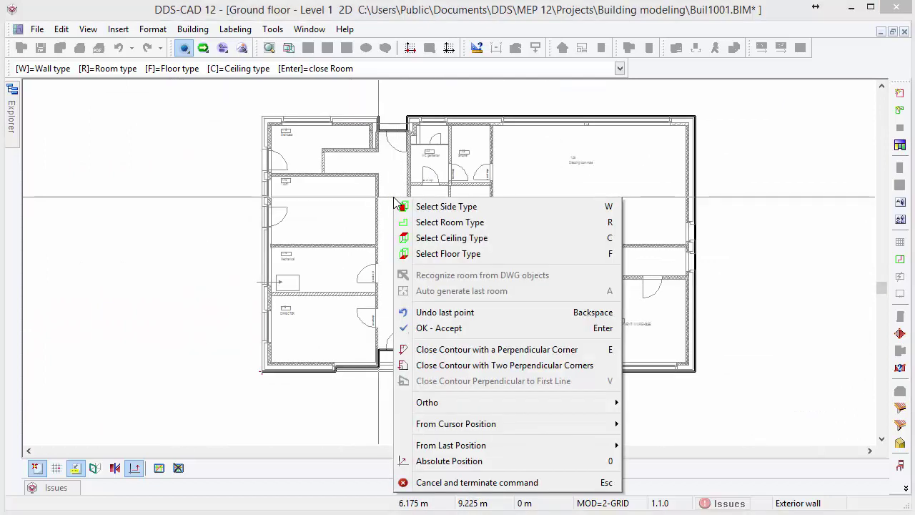
left_click(585, 348)
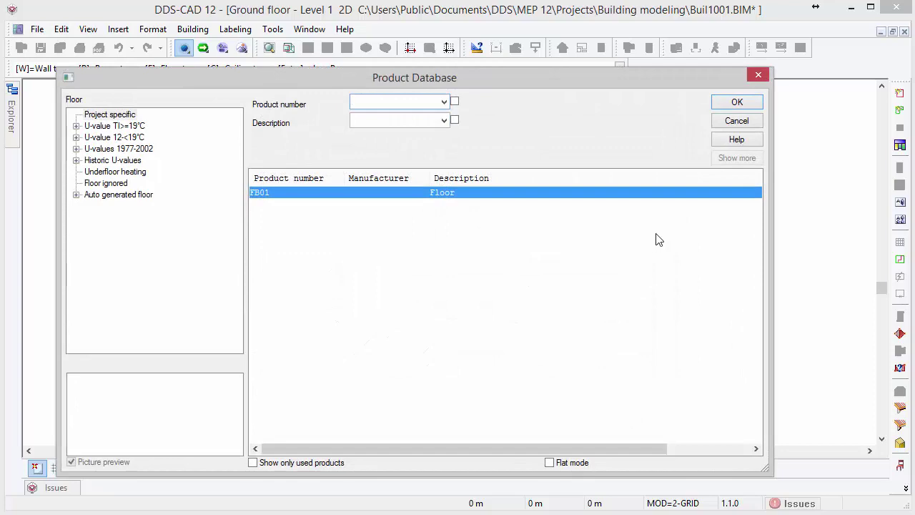
- Accept FB01 Floor and DE01 Ceiling, and confirm room 001 'Building' at 305.92 m²
left_click(723, 113)
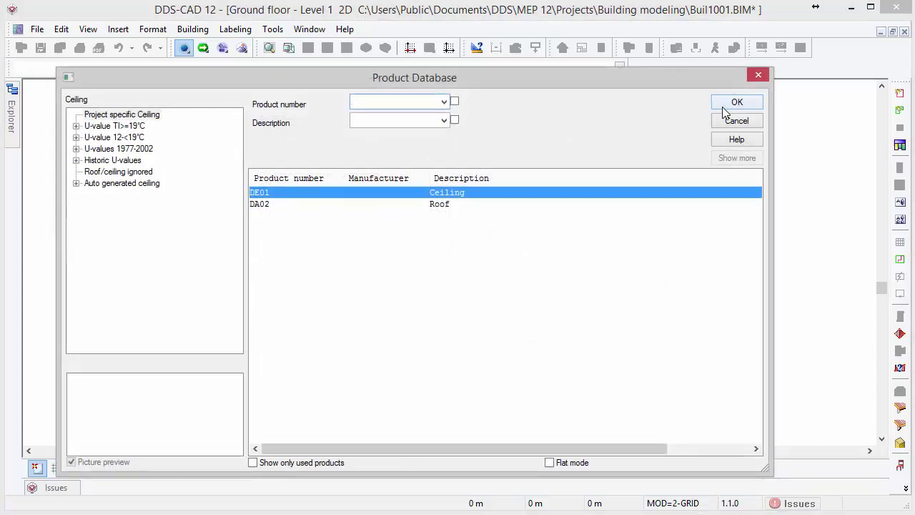
left_click(723, 113)
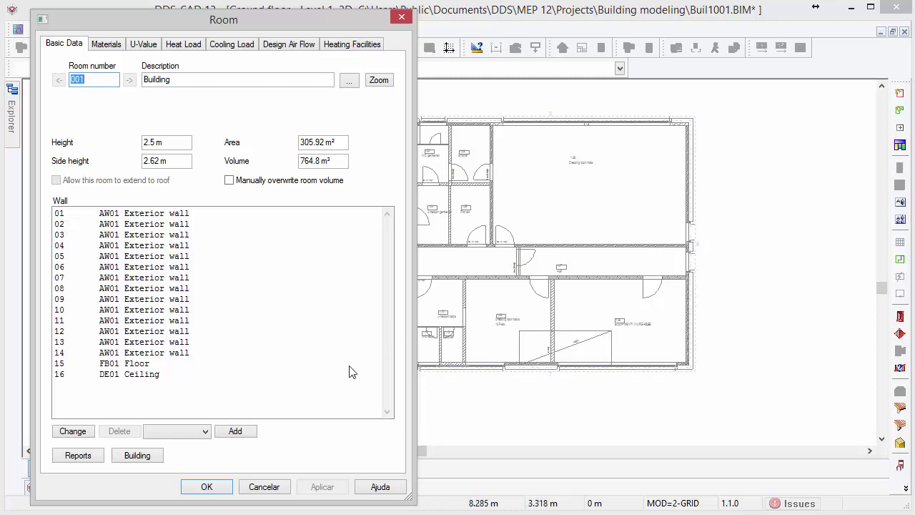
left_click(213, 487)
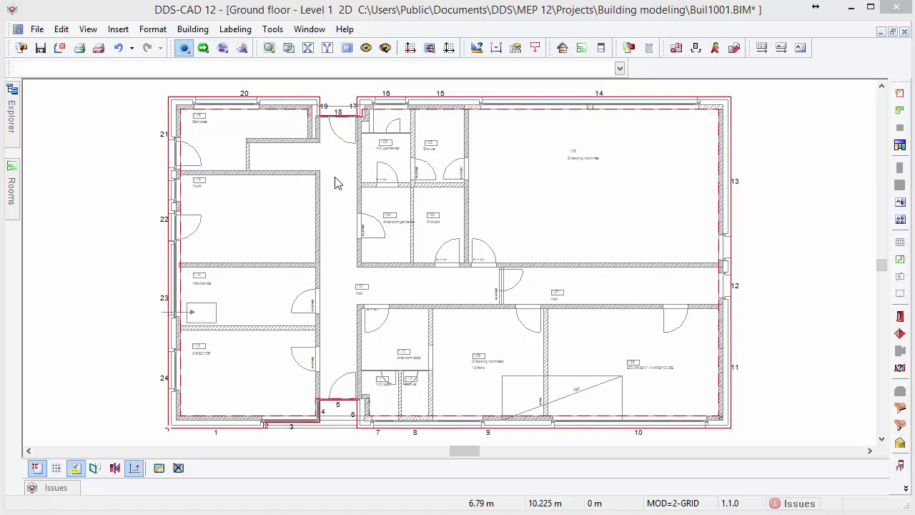
- Pick a wall with the Layer Wizard to use _2D_ground_floor_room_surface for room contours
left_click(385, 48)
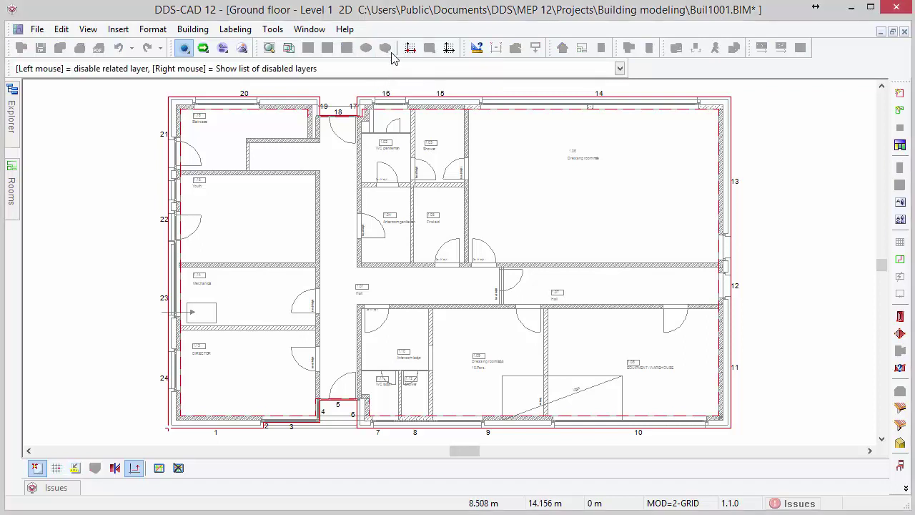
right_click(482, 273)
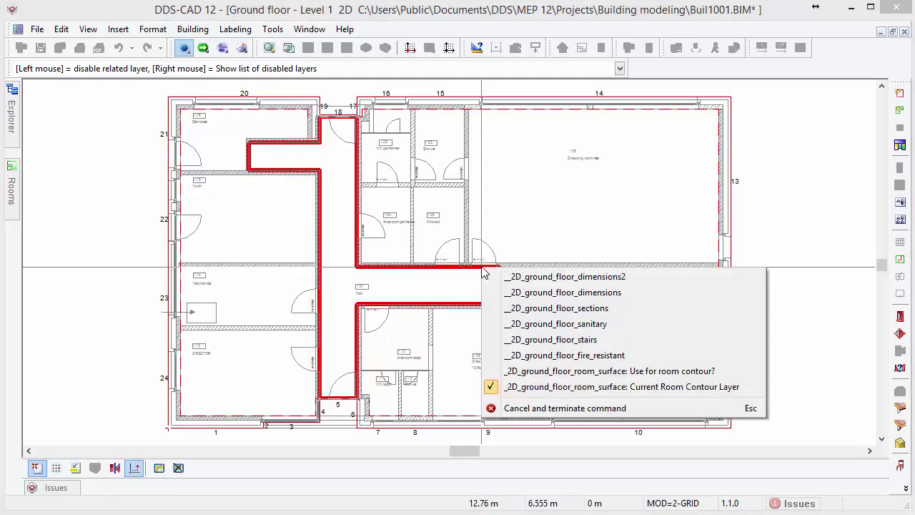
left_click(493, 372)
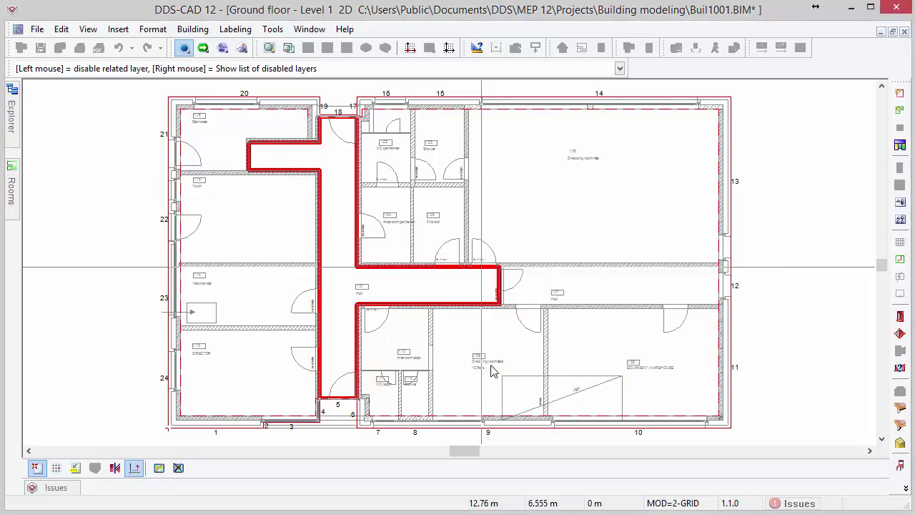
- Start Define Rooms in Recognize room from DWG objects mode for the top-right dressing room
left_click(901, 111)
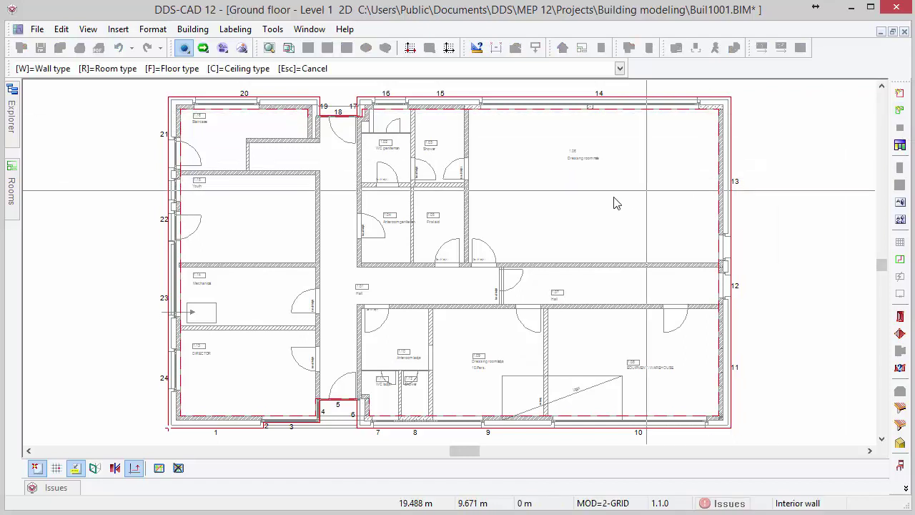
right_click(541, 208)
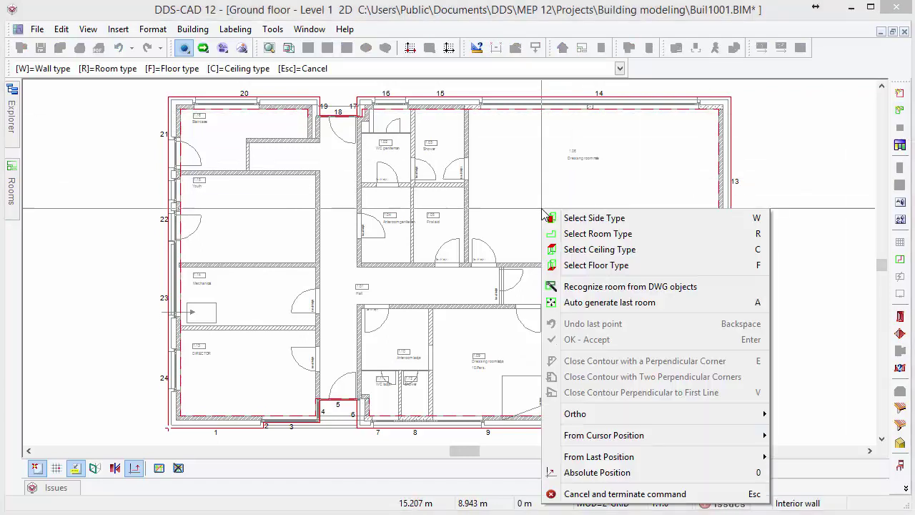
left_click(549, 288)
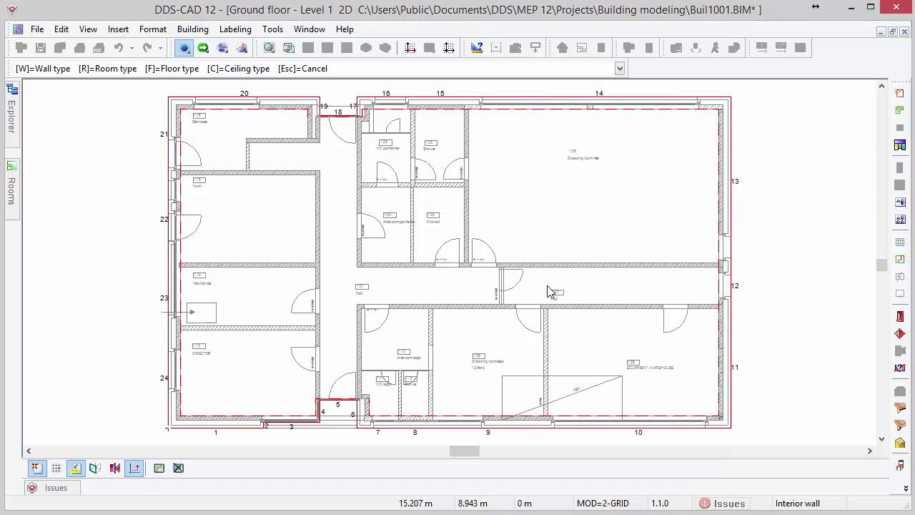
right_click(520, 214)
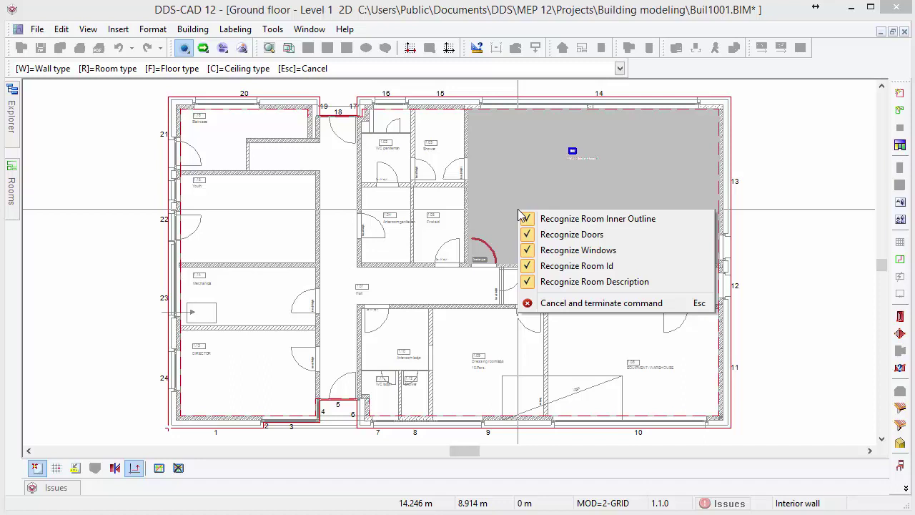
left_click(517, 212)
- Create rooms for the dressing rooms, small WC, shower, lower anteroom, equipment room and Hall
left_click(511, 220)
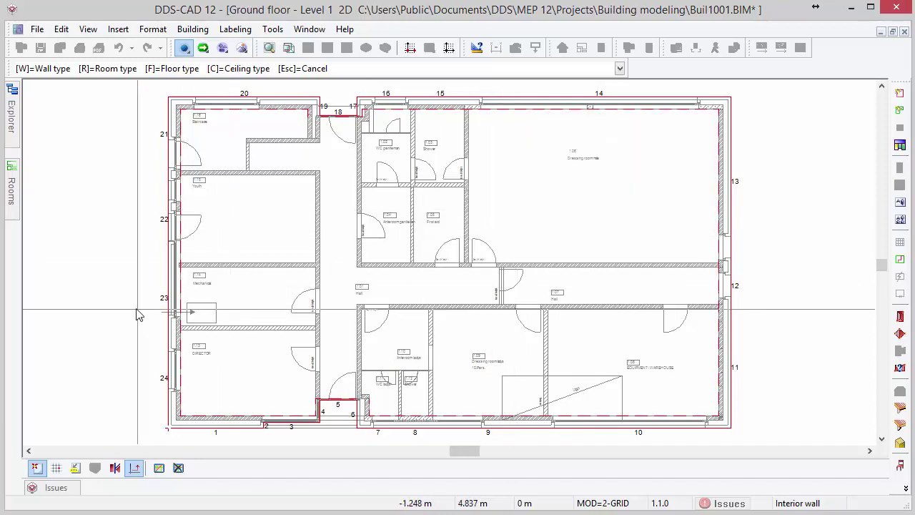
scroll(329, 432, "up", 3)
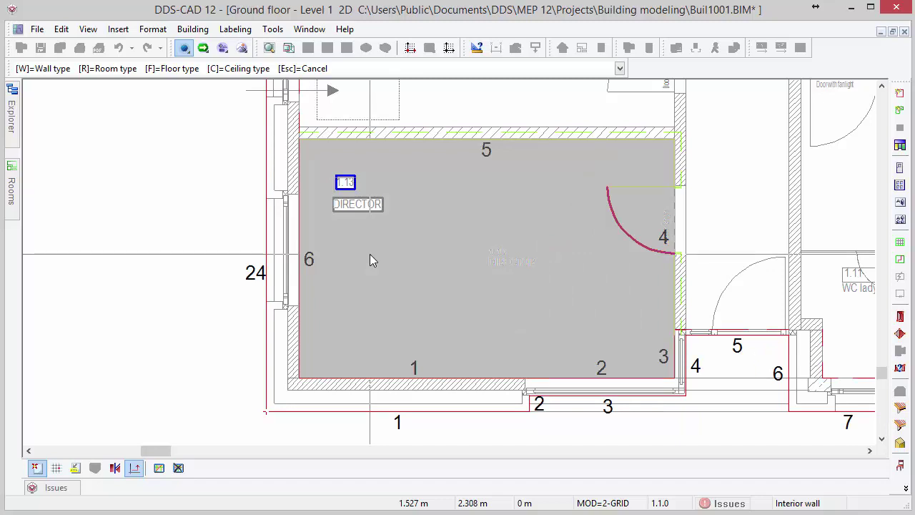
scroll(369, 253, "down", 3)
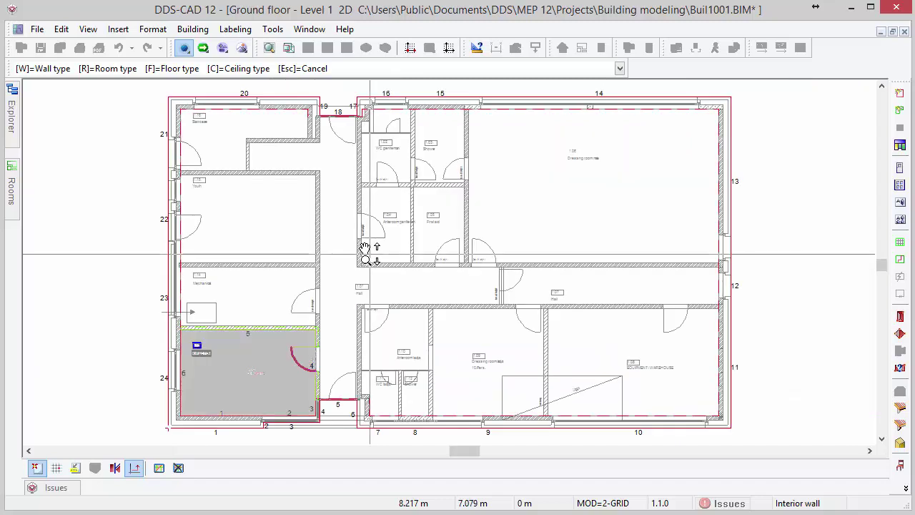
left_click(378, 382)
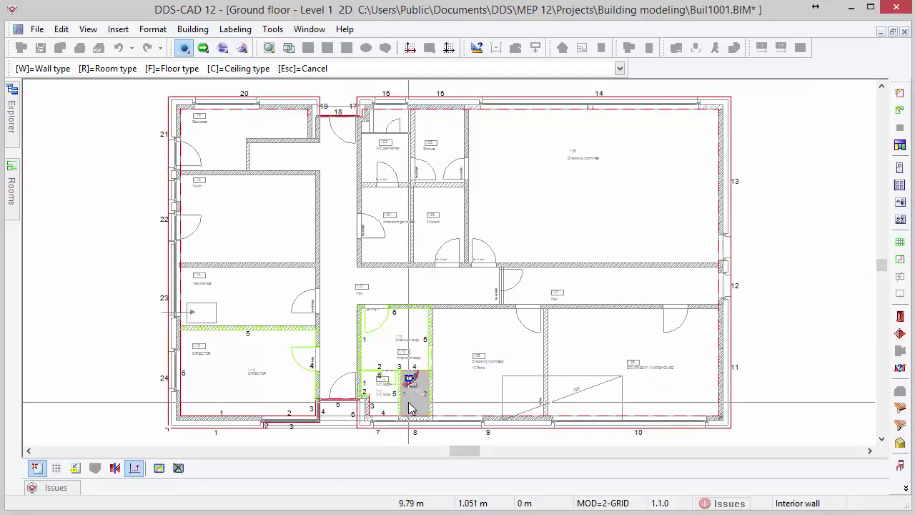
left_click(408, 399)
left_click(453, 386)
left_click(598, 344)
left_click(586, 285)
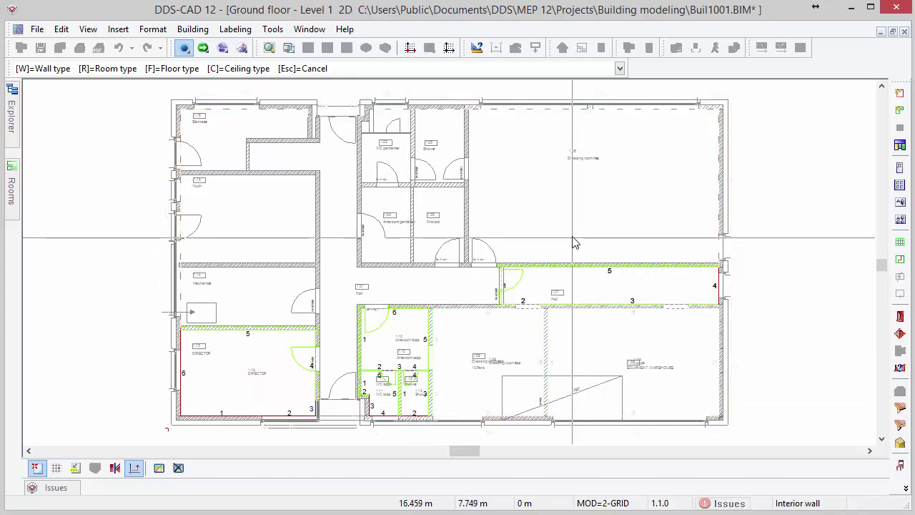
left_click(572, 207)
- Create rooms for First aid, Anteroom gentlemen, WC gentlemen, upper shower, small room and corridor
left_click(448, 233)
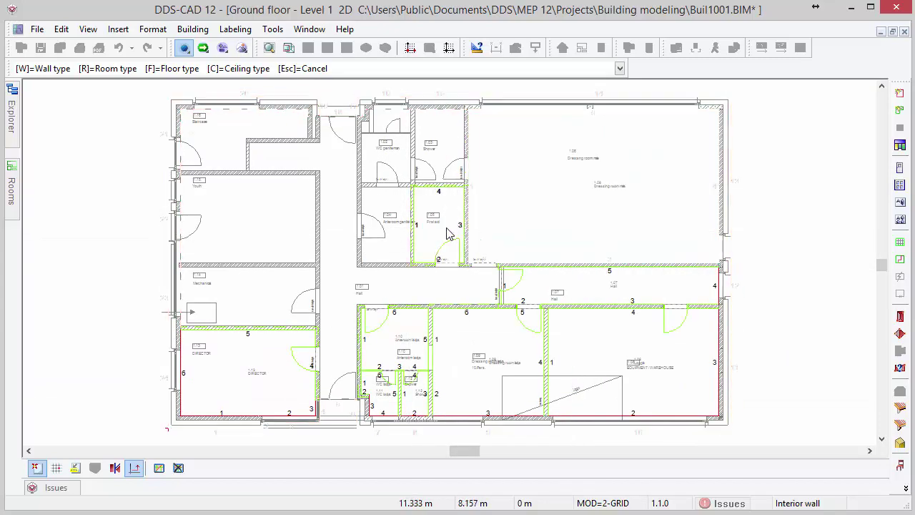
left_click(398, 237)
left_click(402, 163)
left_click(424, 155)
left_click(390, 121)
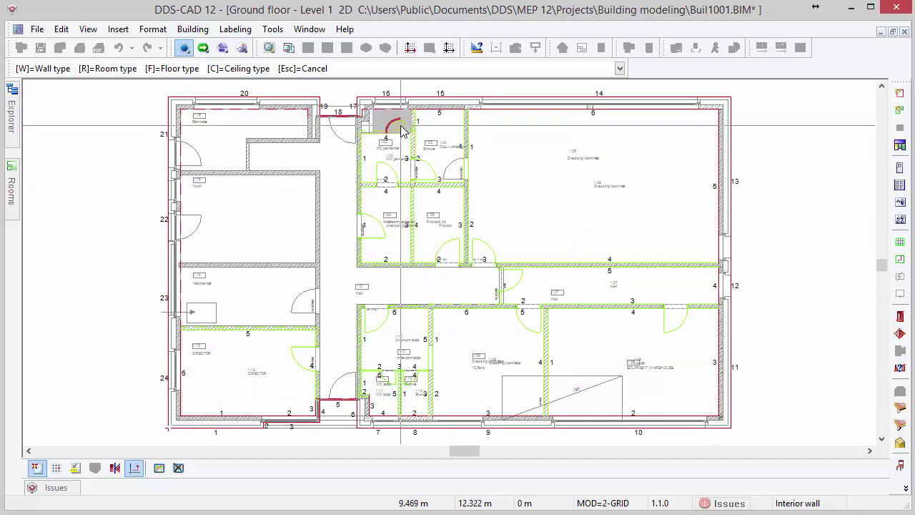
left_click(334, 148)
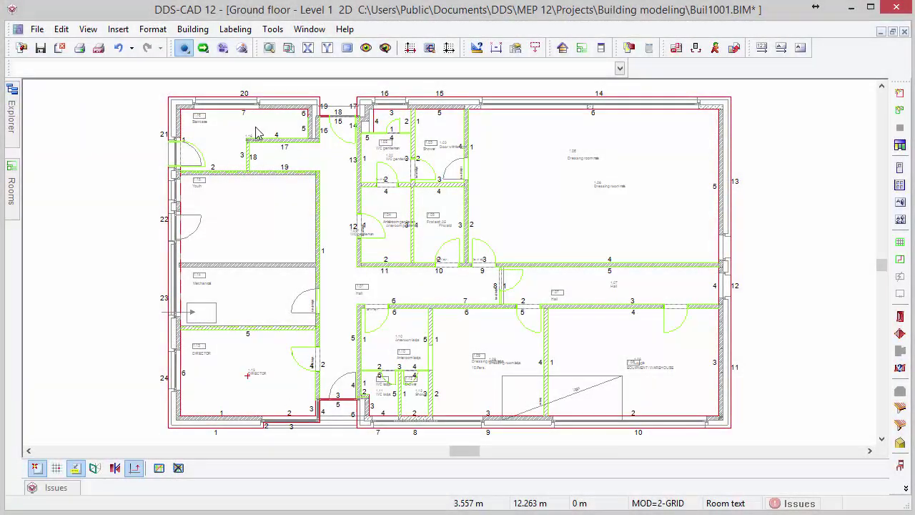
- Resume Define Rooms and trace the Mechanical room's four corners as a closed 13.14 m² room
left_click_drag(127, 155, 355, 332)
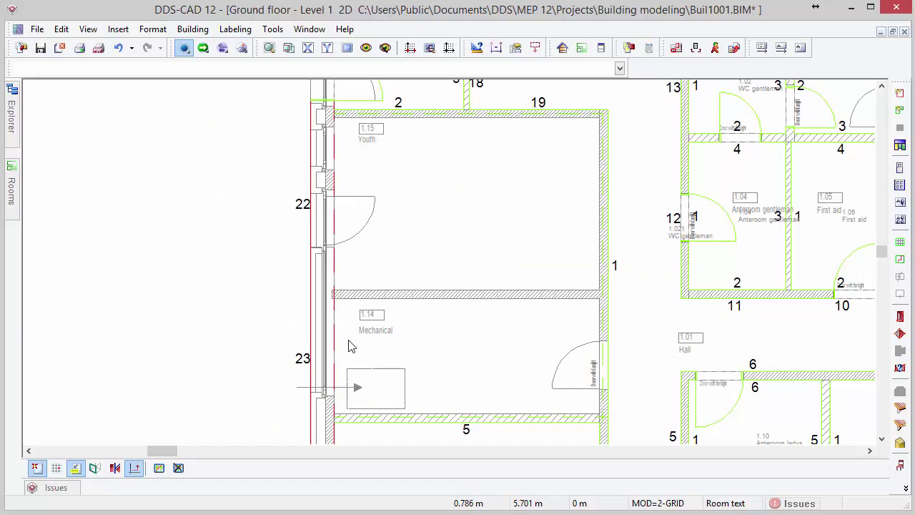
right_click(350, 346)
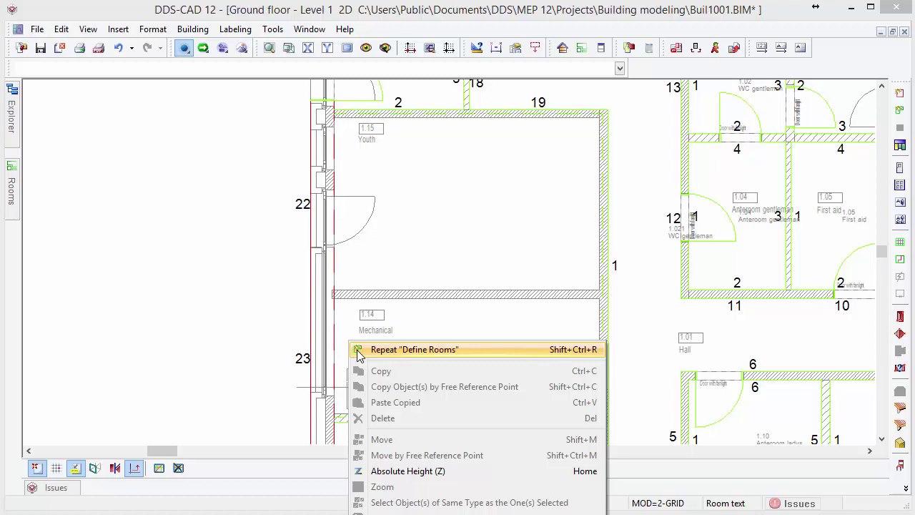
left_click(359, 350)
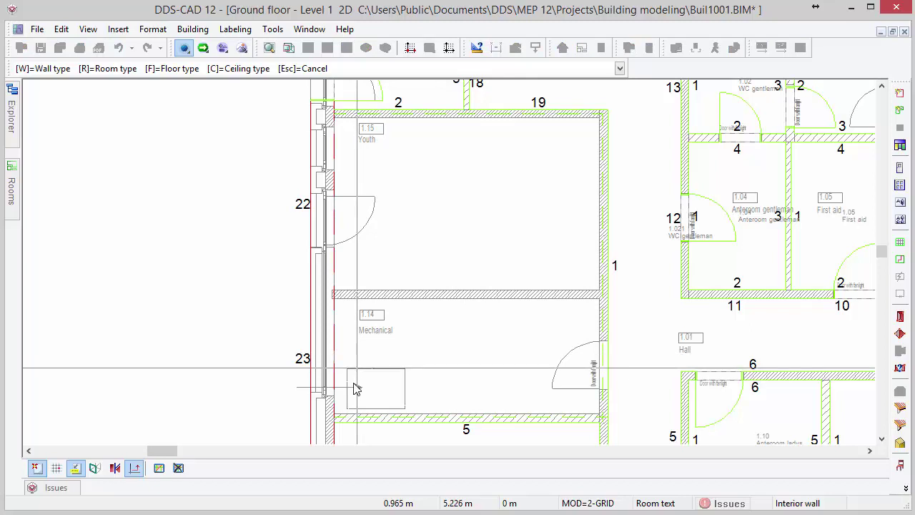
scroll(335, 418, "up", 2)
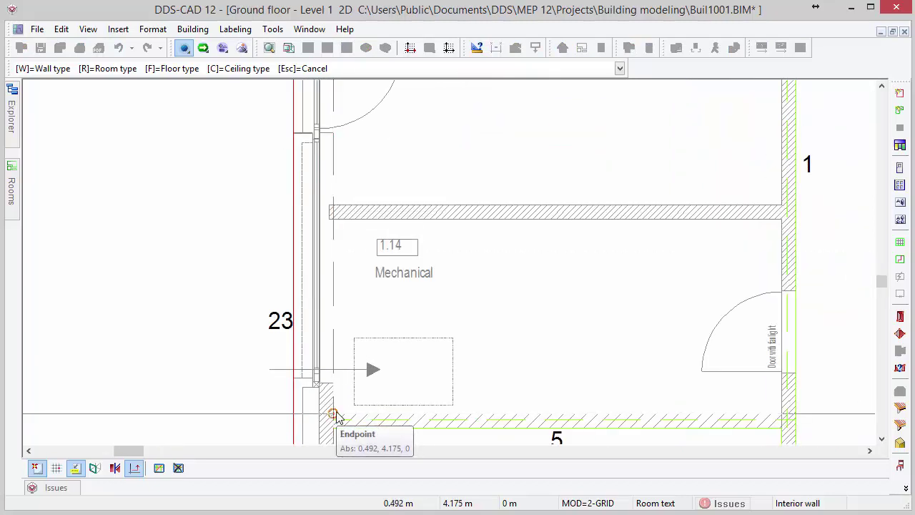
left_click(334, 416)
left_click(781, 414)
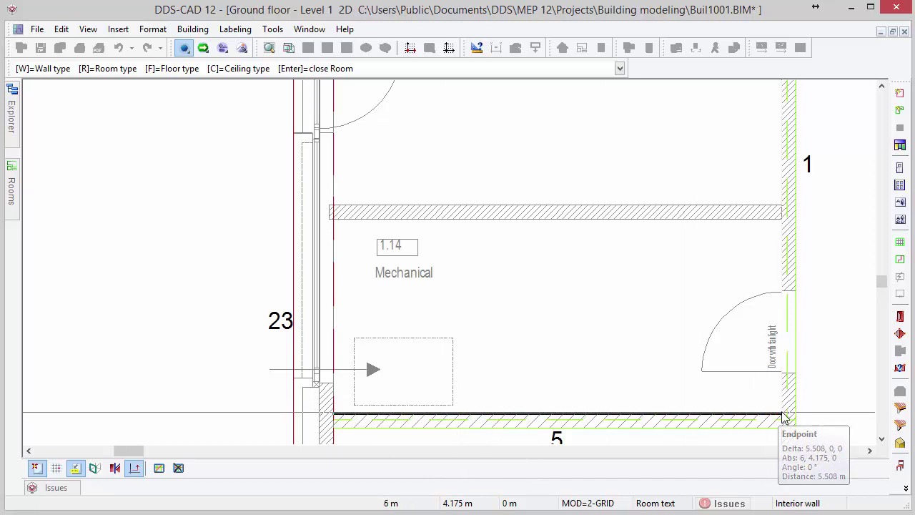
left_click(780, 220)
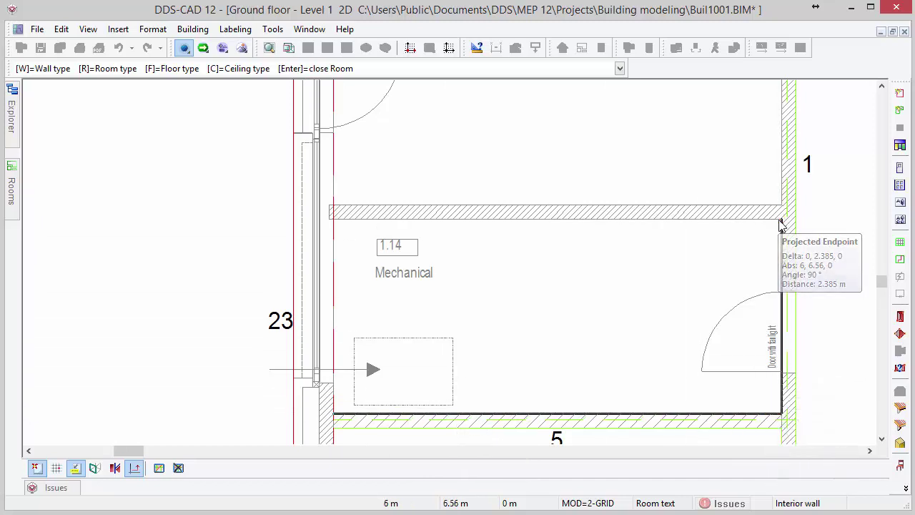
left_click(334, 221)
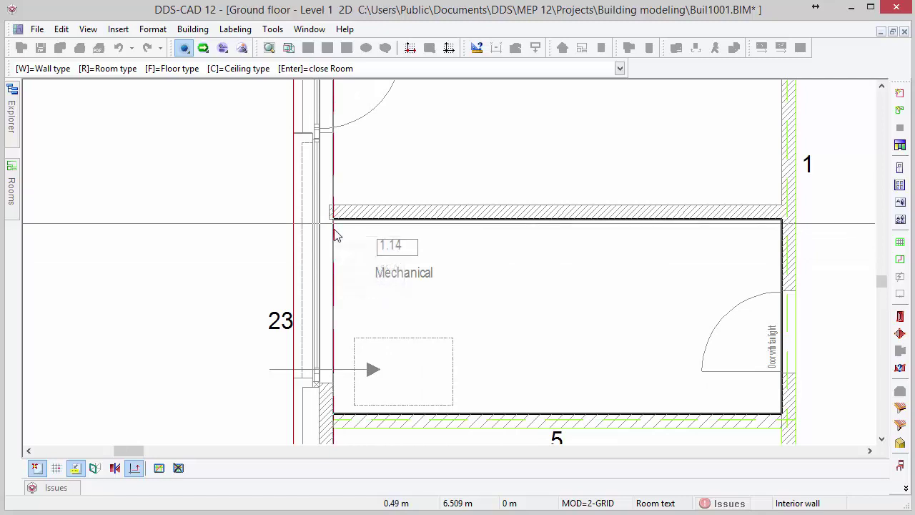
left_click(336, 419)
key("Return")
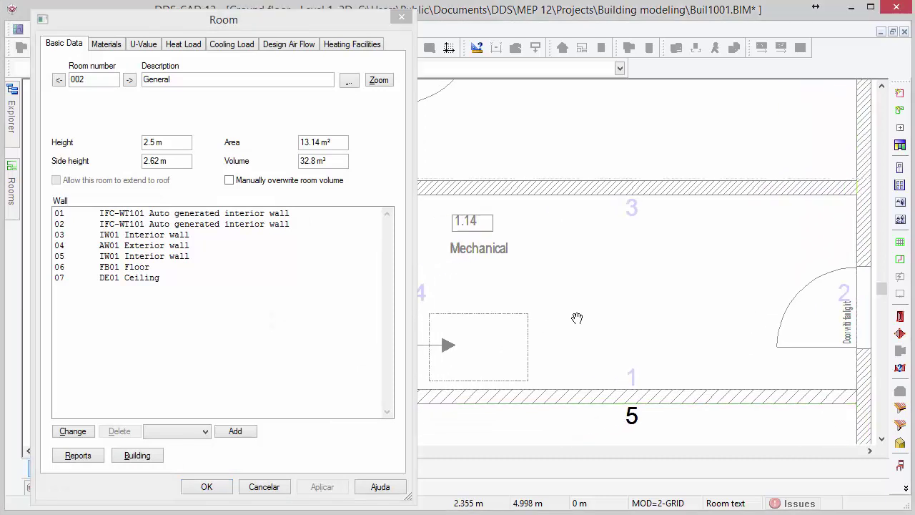
- Change the new room to number 1.14 with the description Mechanical
left_click(107, 82)
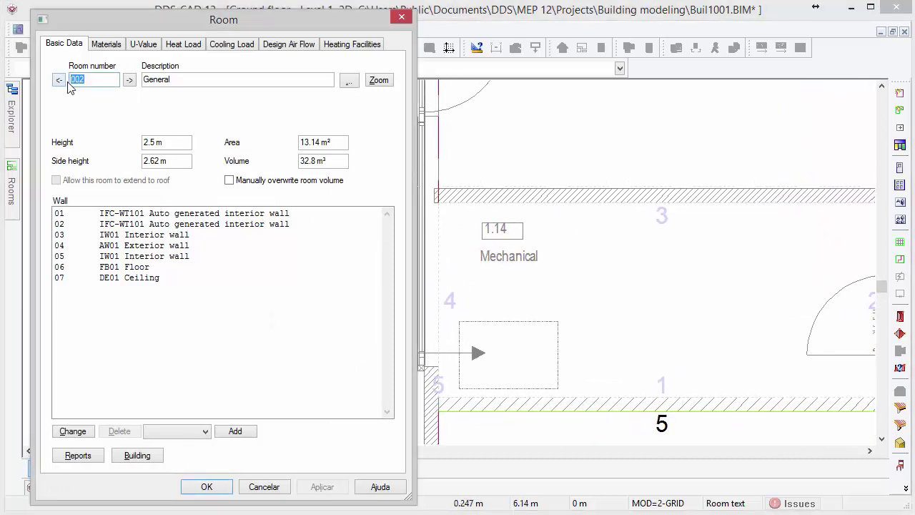
type("1.14")
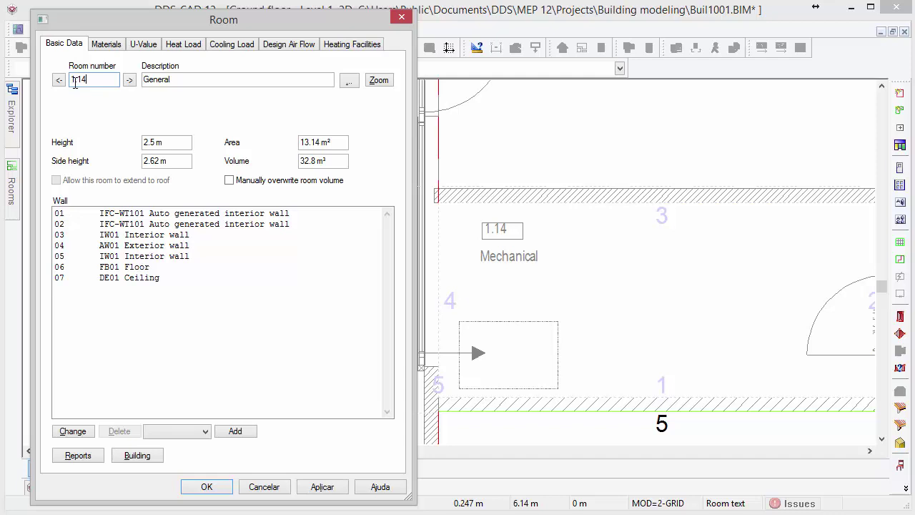
key("Tab")
key("Tab")
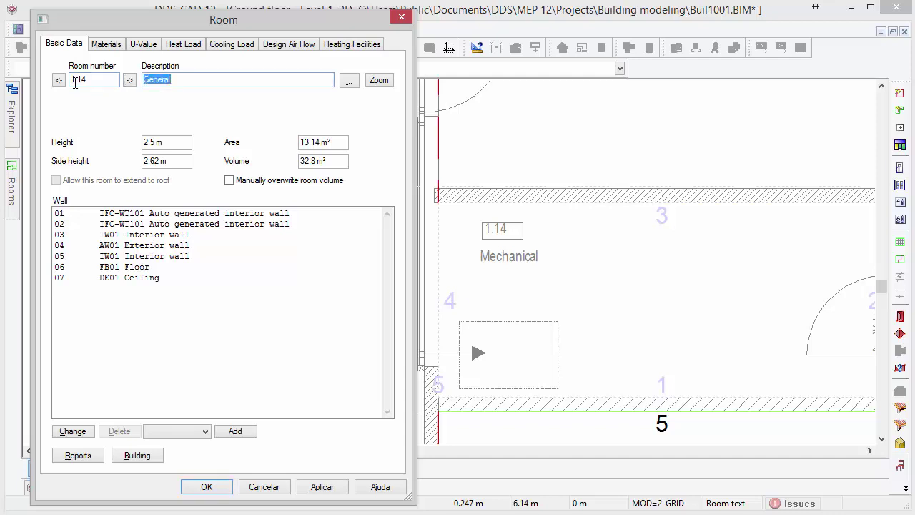
type("Mechanic")
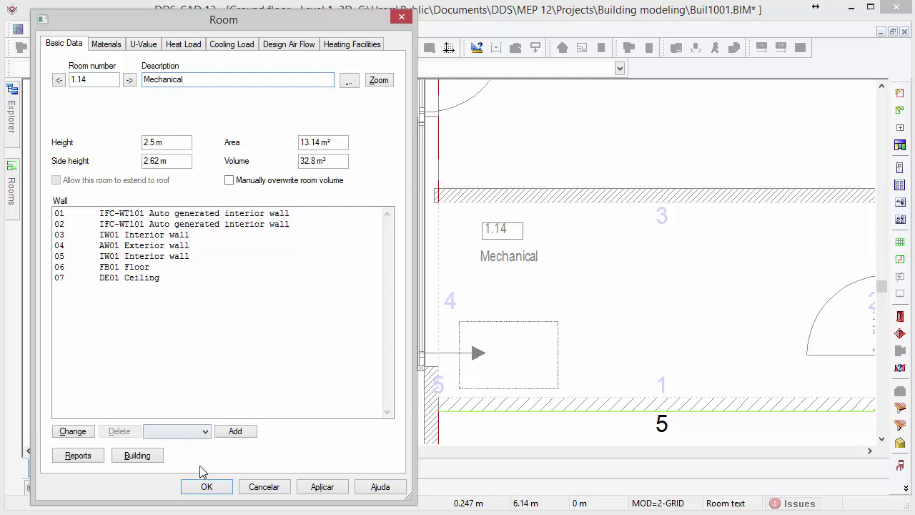
left_click(206, 486)
middle_click_drag(418, 307, 230, 504)
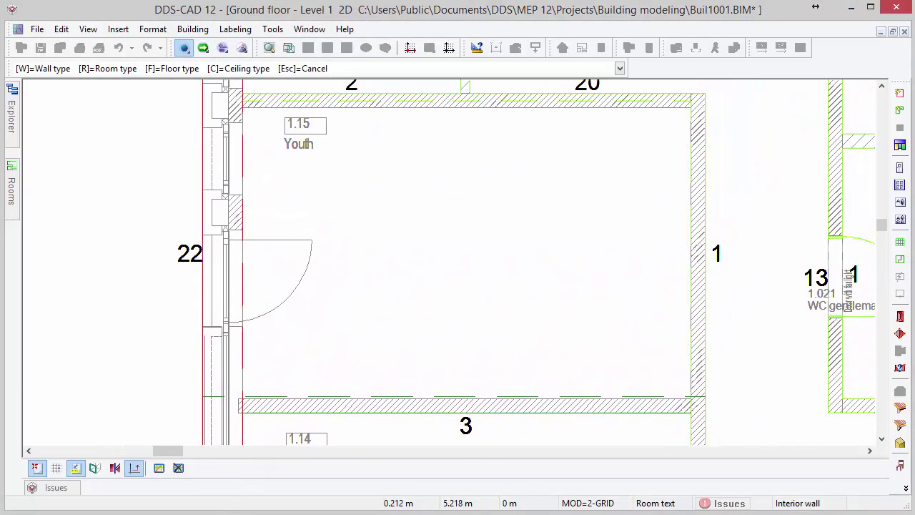
- Trace the 19.77 m² Youth room outline and number it 1.15 with description Youth
left_click(693, 404)
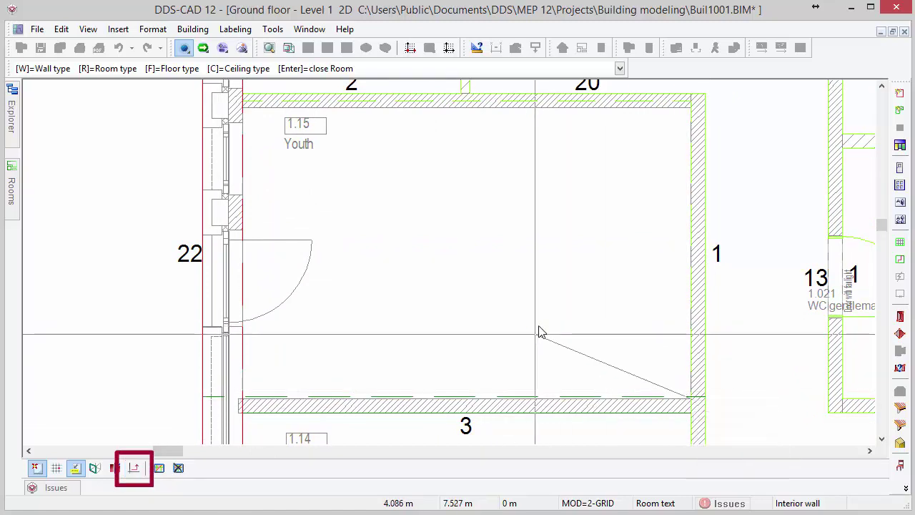
left_click(243, 109)
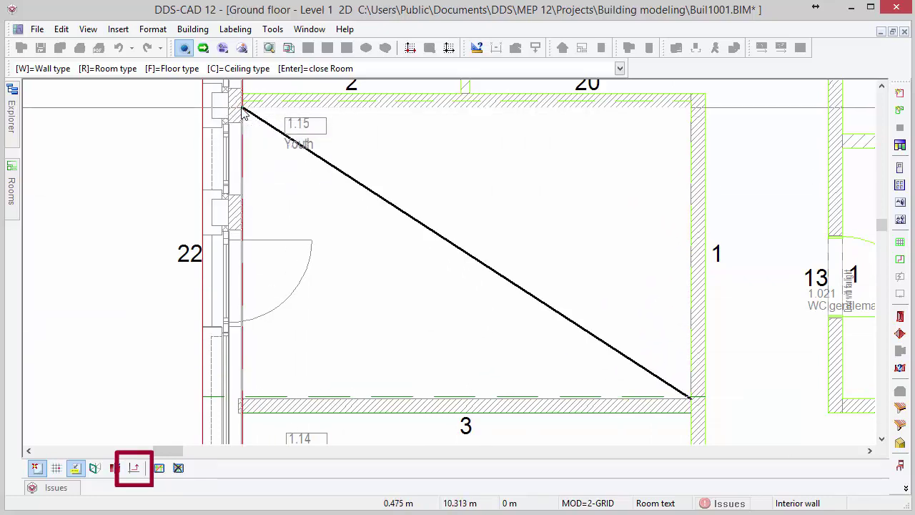
key("Return")
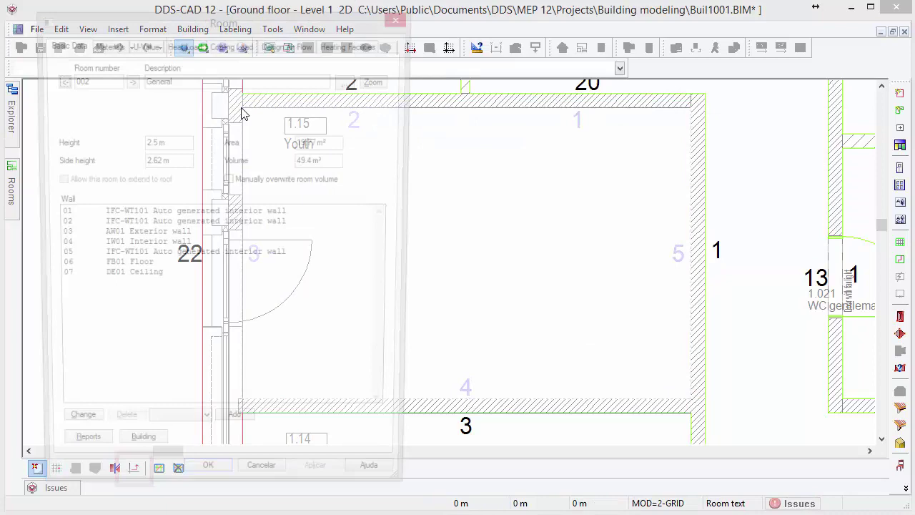
mouse_move(525, 327)
middle_mouse_down()
mouse_move(696, 296)
mouse_move(767, 338)
middle_mouse_up()
left_click_drag(100, 82, 65, 86)
type("1.15")
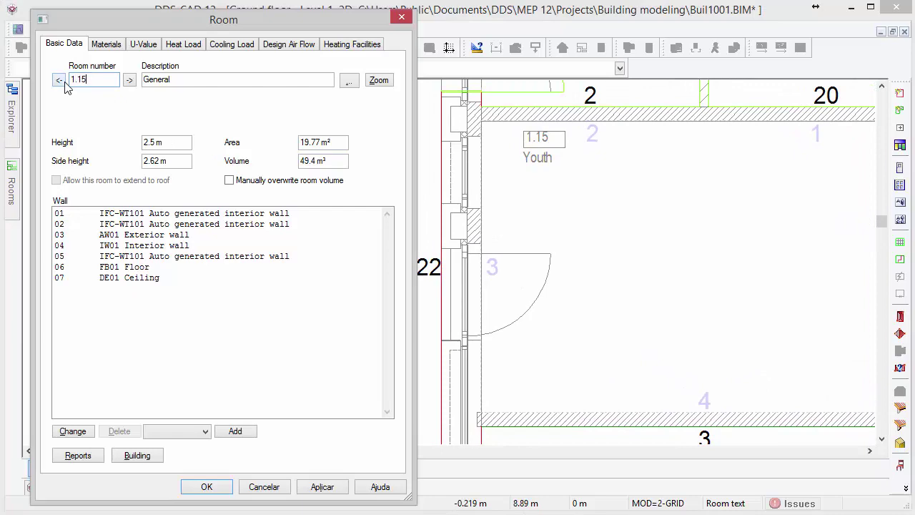
key("Tab")
key("Tab")
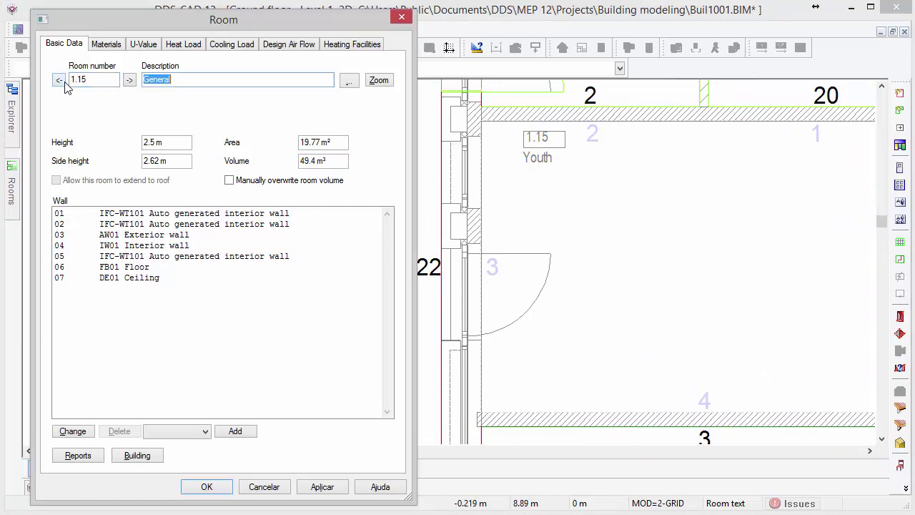
type("Youth")
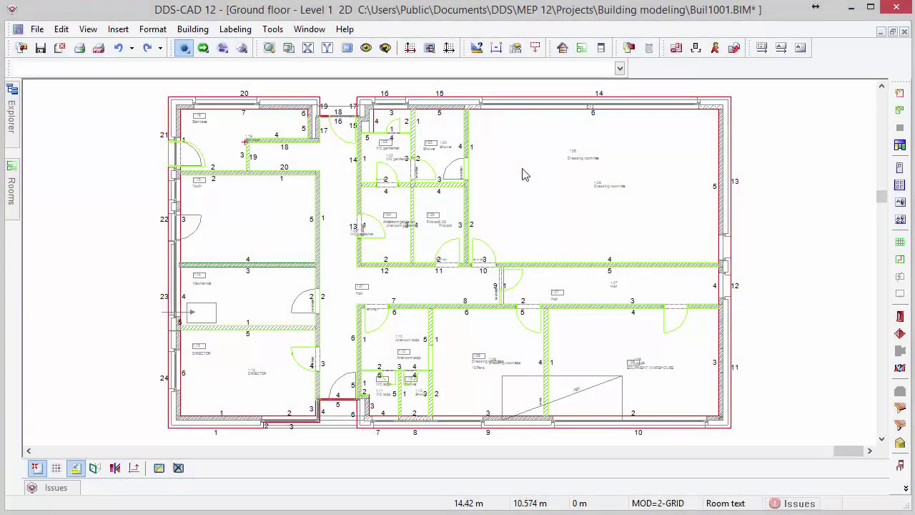
- Repeat Define Rooms in Recognize room from DWG objects mode
right_click(522, 173)
left_click(532, 179)
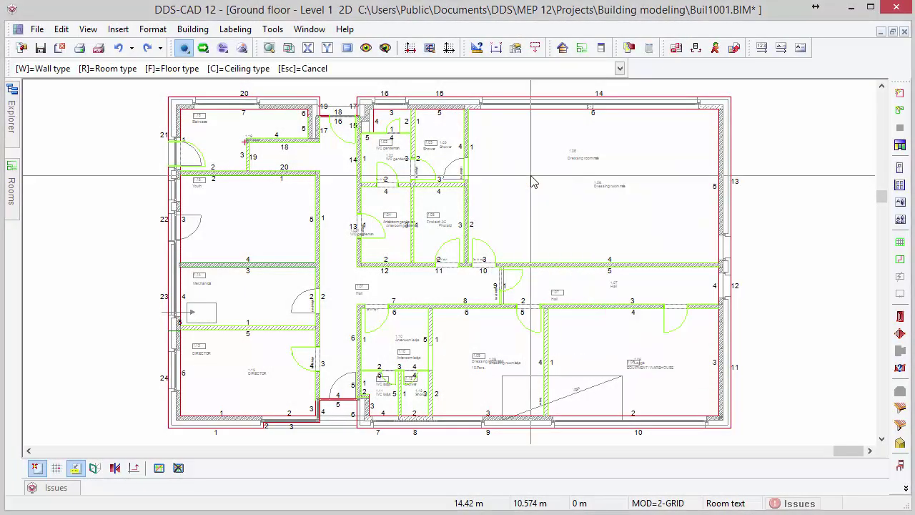
right_click(523, 173)
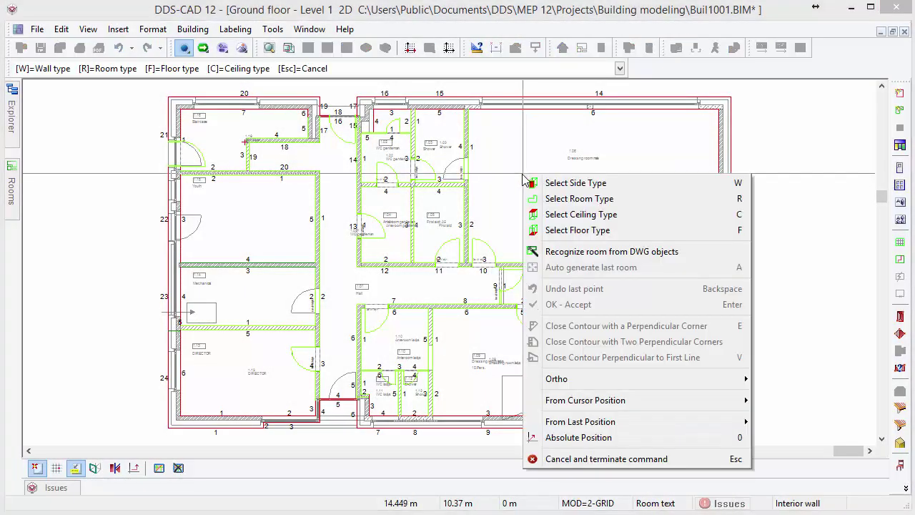
left_click(535, 251)
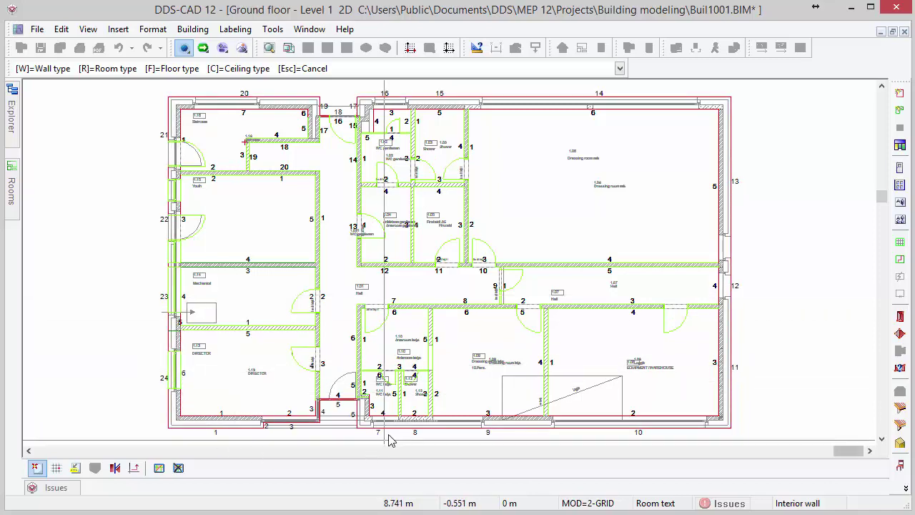
- Add the two bottom outer wall segments and four top outer wall segments to the rooms
left_click(459, 423)
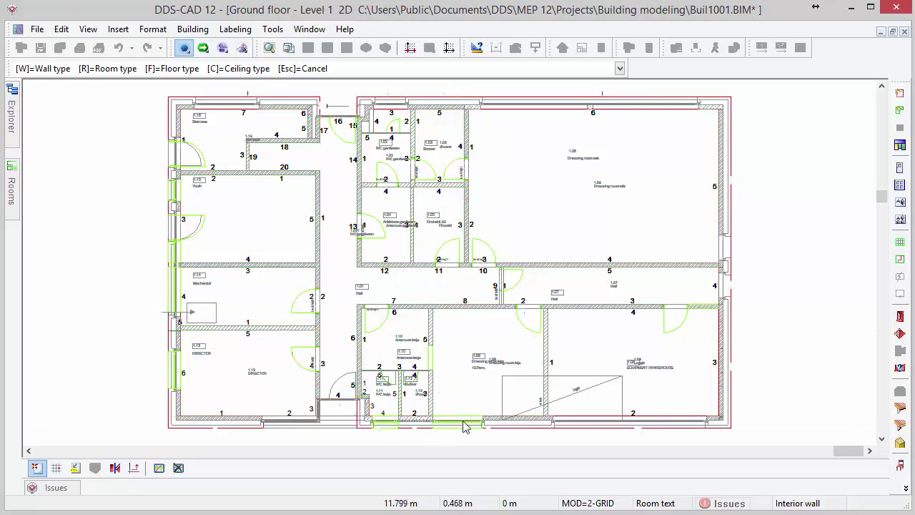
left_click(648, 425)
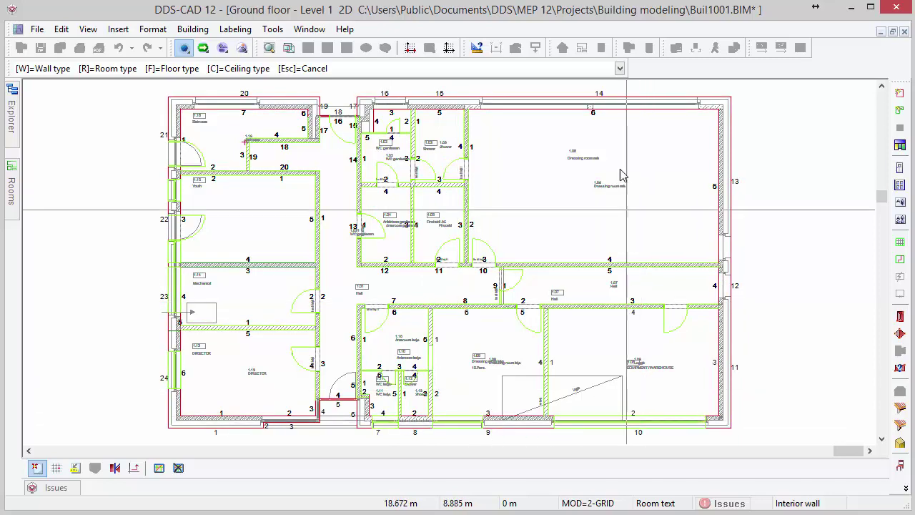
left_click(618, 111)
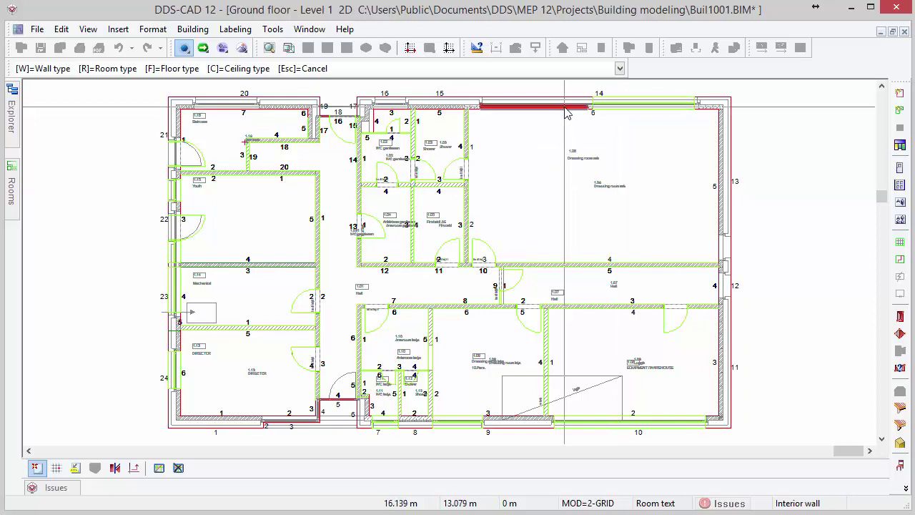
left_click(543, 116)
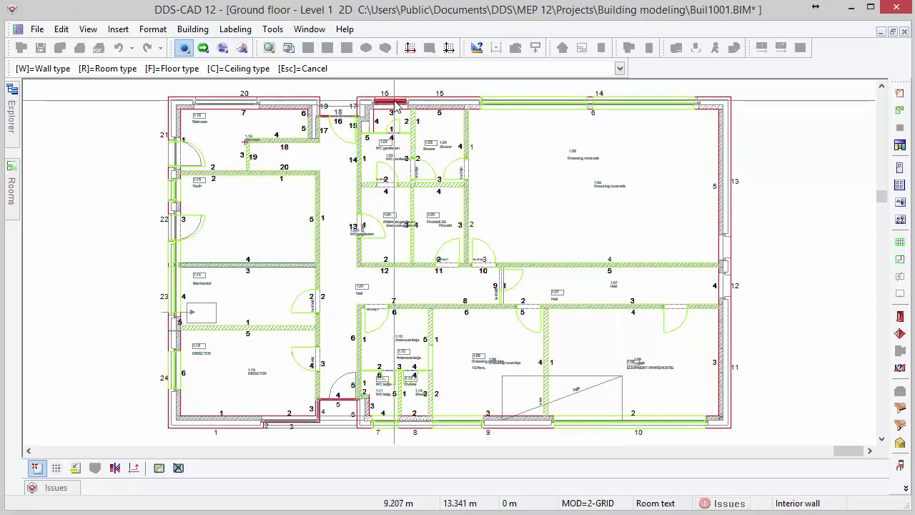
left_click(395, 105)
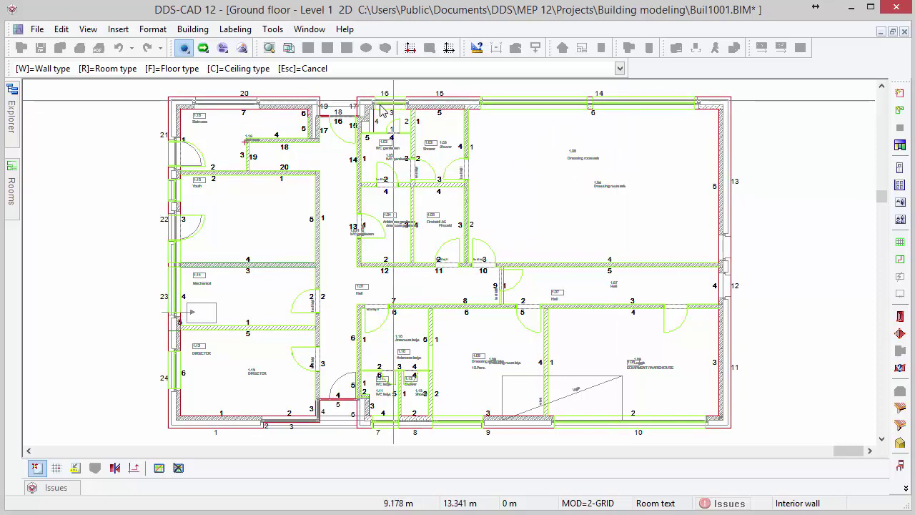
left_click(240, 107)
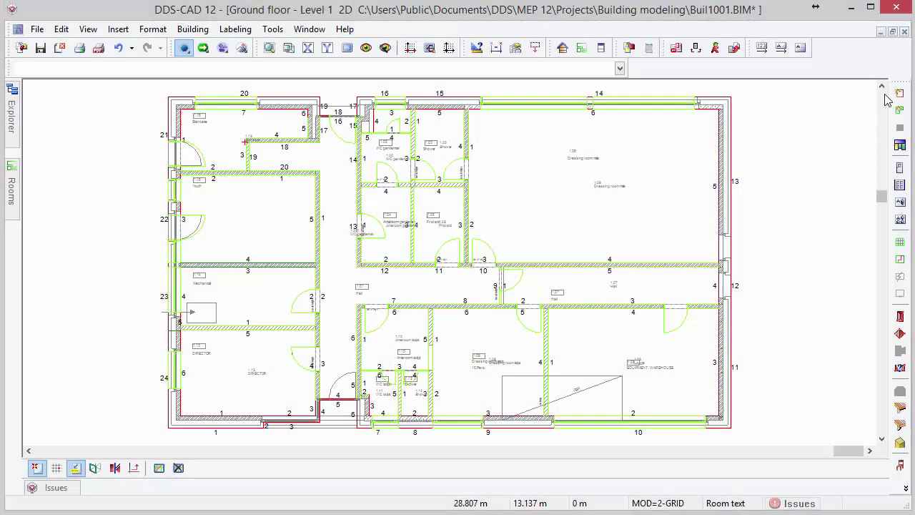
- Set up an AT01 Exterior door (Wood, plastic), 2.01 m high, with width taken from the model
left_click_drag(898, 84, 803, 107)
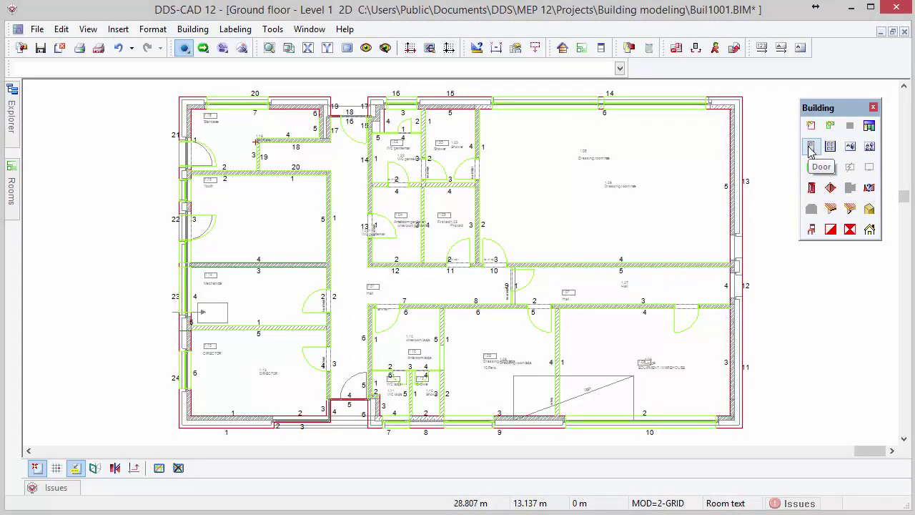
left_click(811, 147)
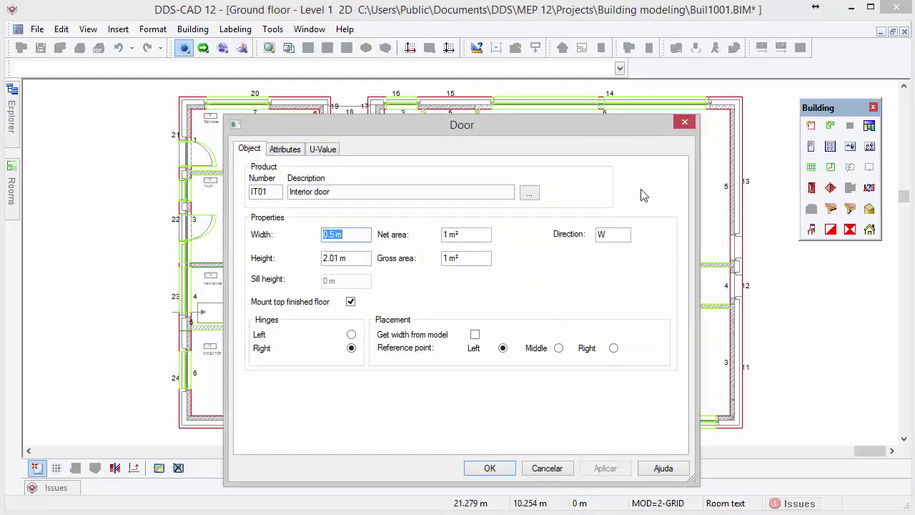
left_click(535, 198)
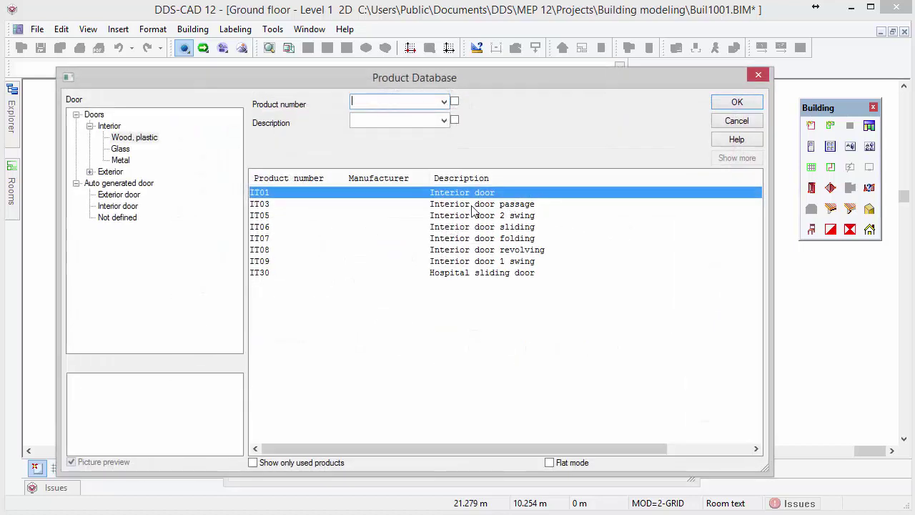
left_click(89, 172)
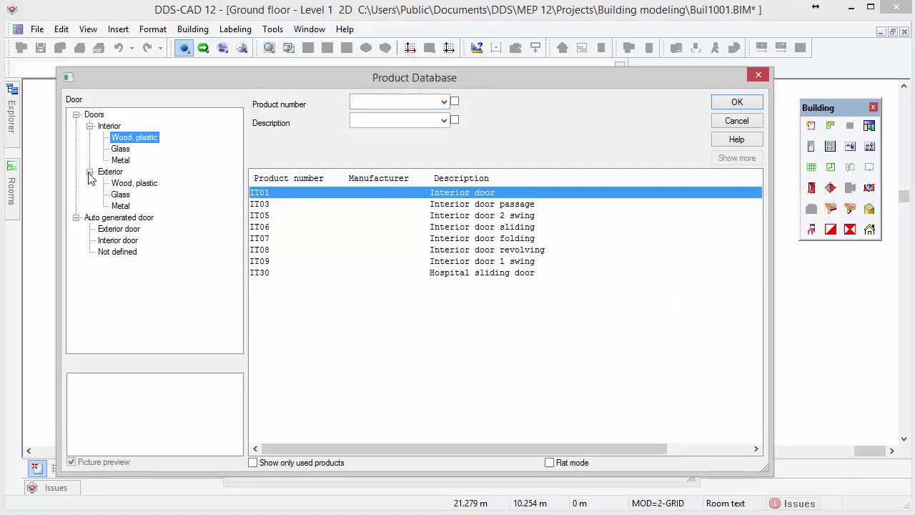
left_click(127, 184)
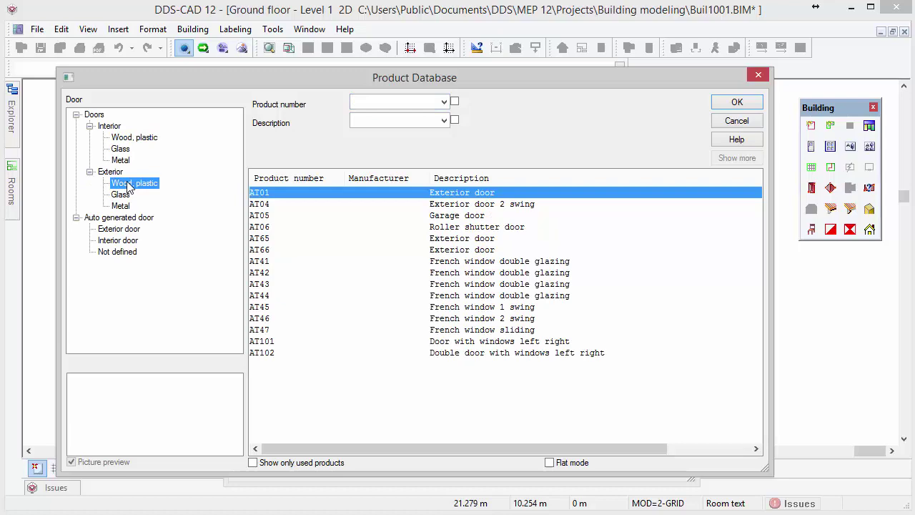
left_click(750, 106)
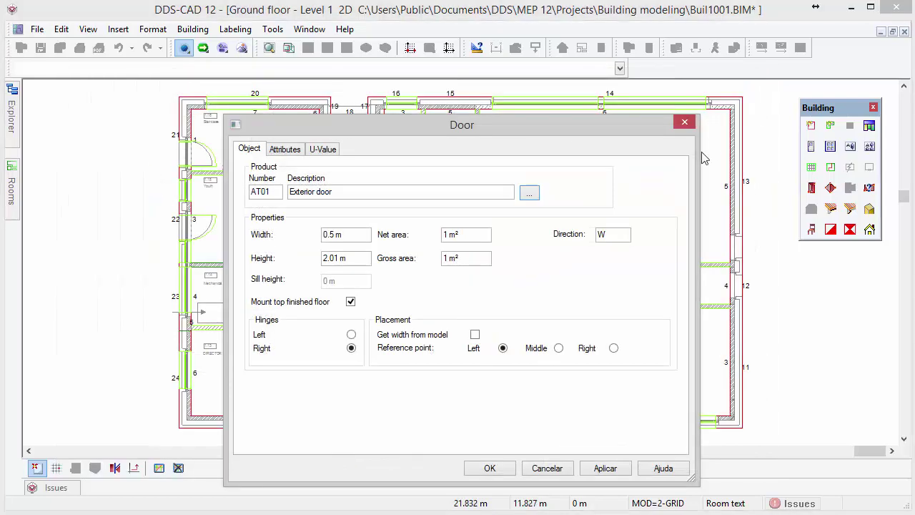
left_click(474, 335)
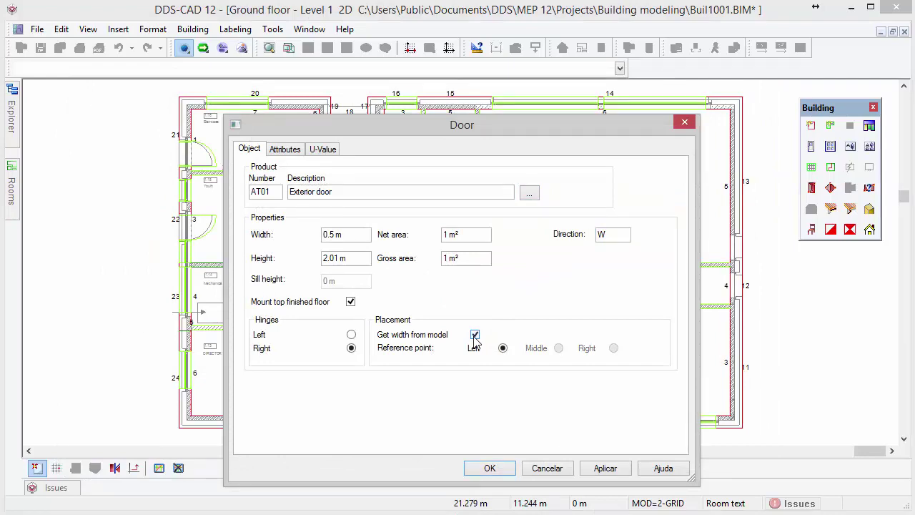
left_click(489, 468)
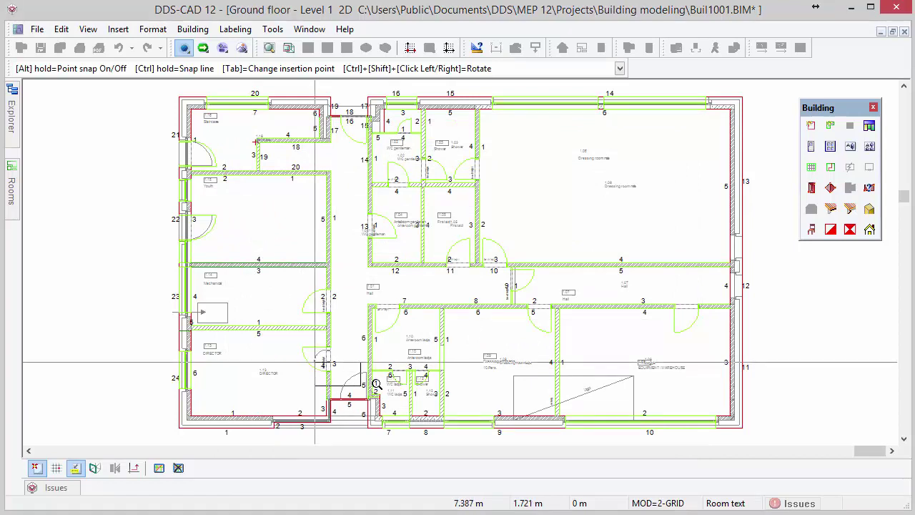
- Place the AT01 door with swapped hinge in the wall opening beside WC ladys
scroll(376, 385, "up", 5)
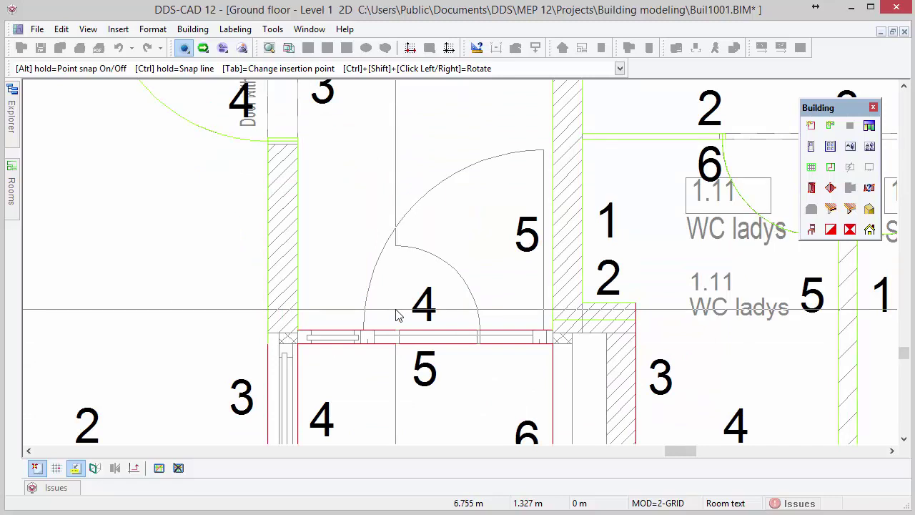
right_click(398, 316)
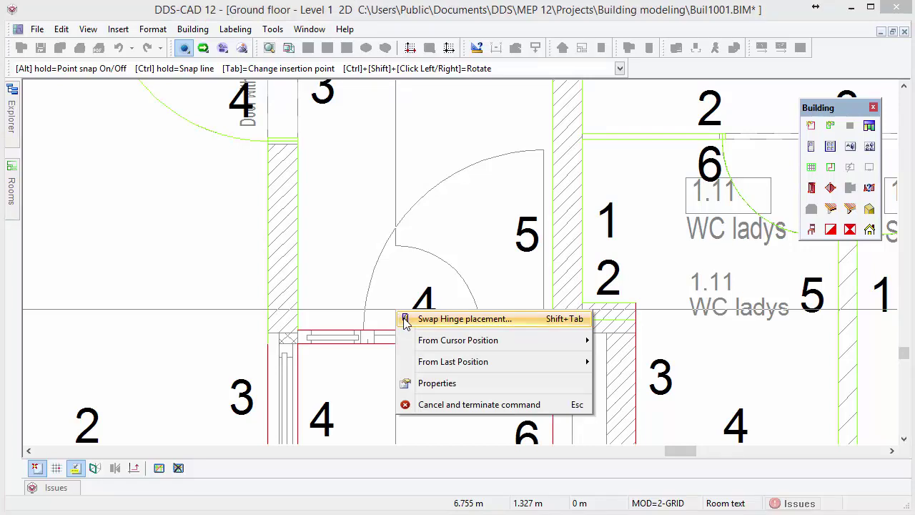
left_click(404, 320)
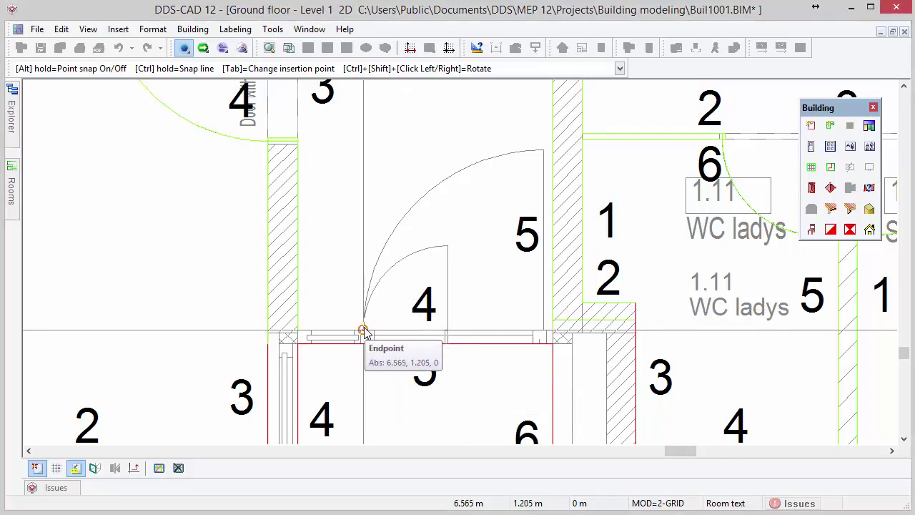
left_click(363, 331)
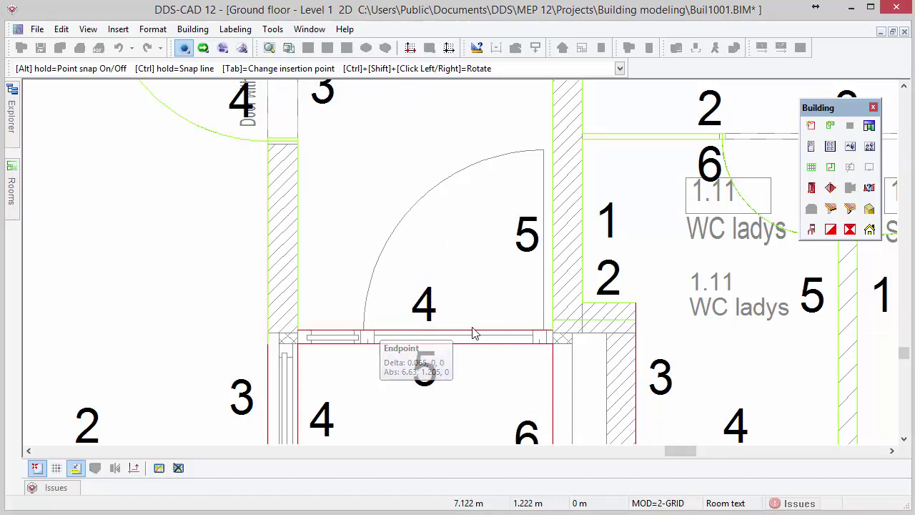
left_click(543, 331)
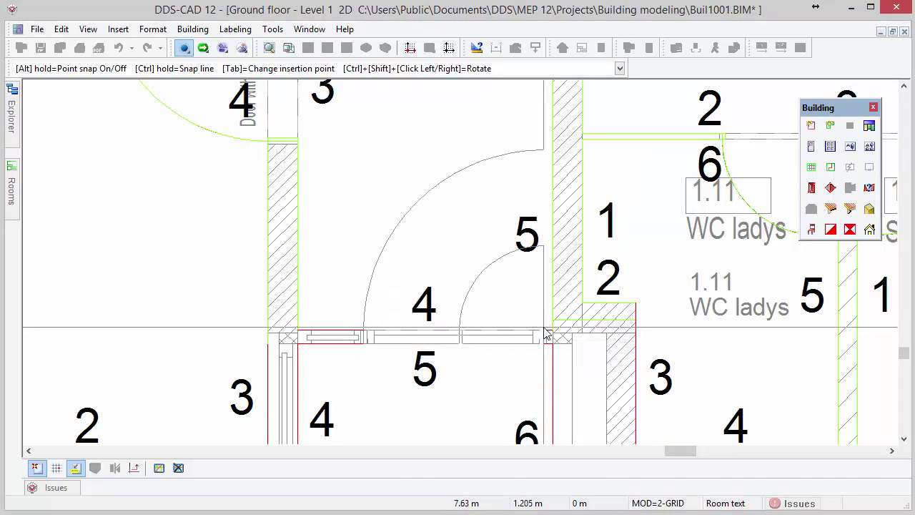
scroll(545, 331, "down", 2)
middle_click_drag(545, 331, 512, 250)
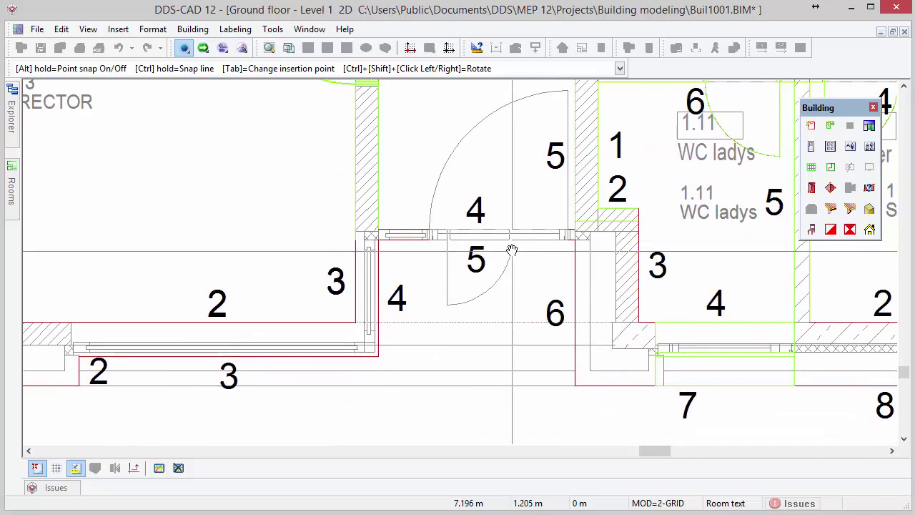
key("Escape")
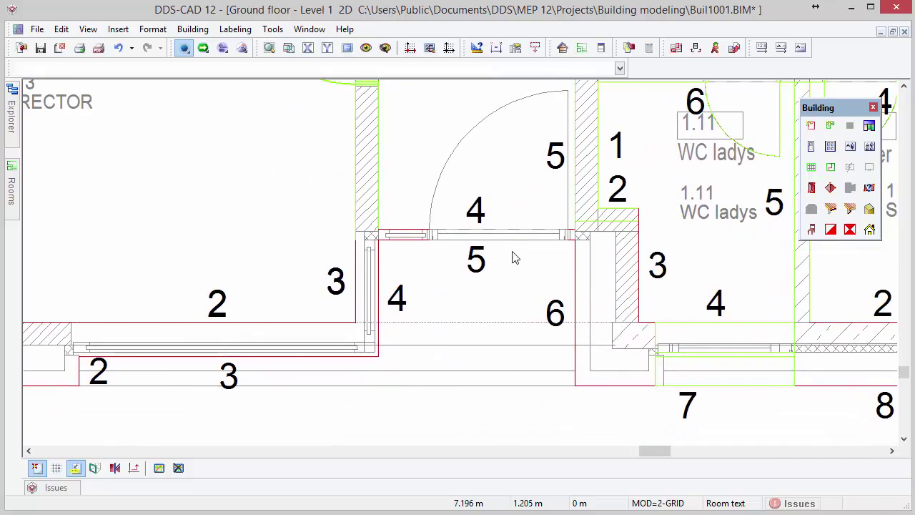
- Choose window product AF009 'Window wall room high segments' with height 2.5 and sill height 0
left_click(831, 147)
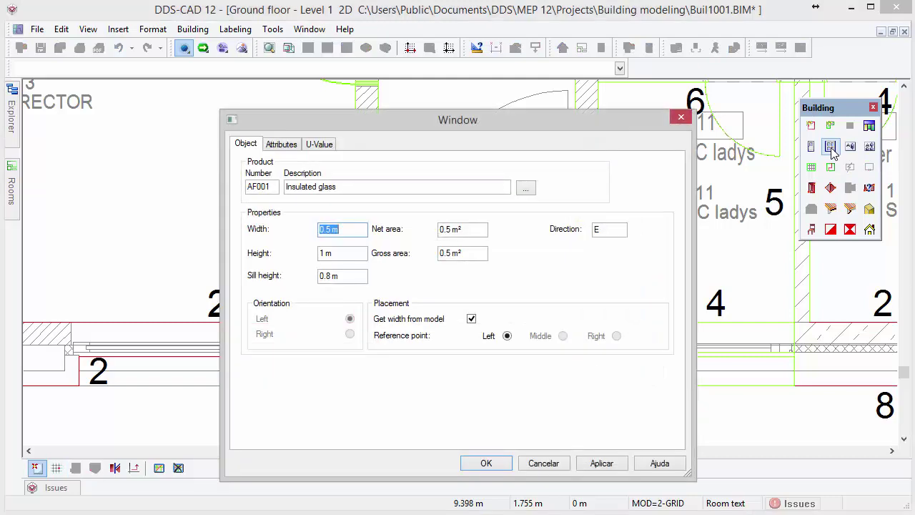
left_click(526, 187)
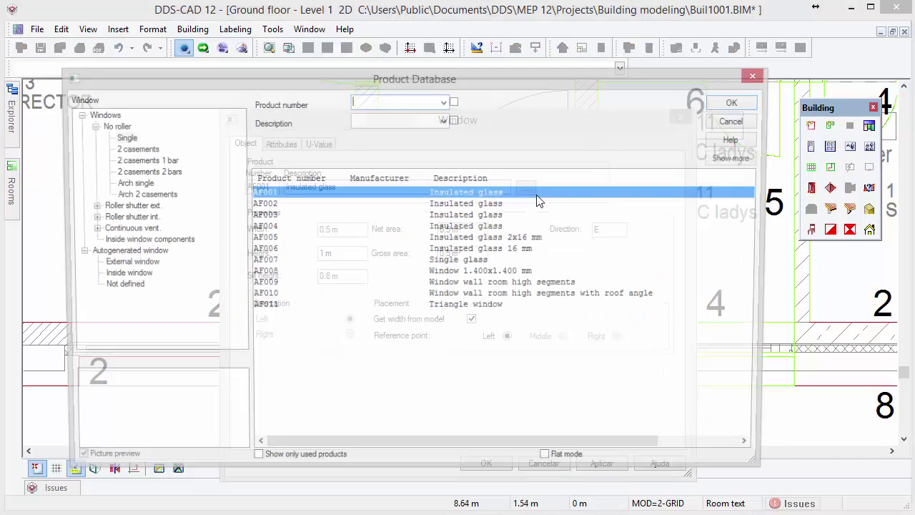
left_click(505, 285)
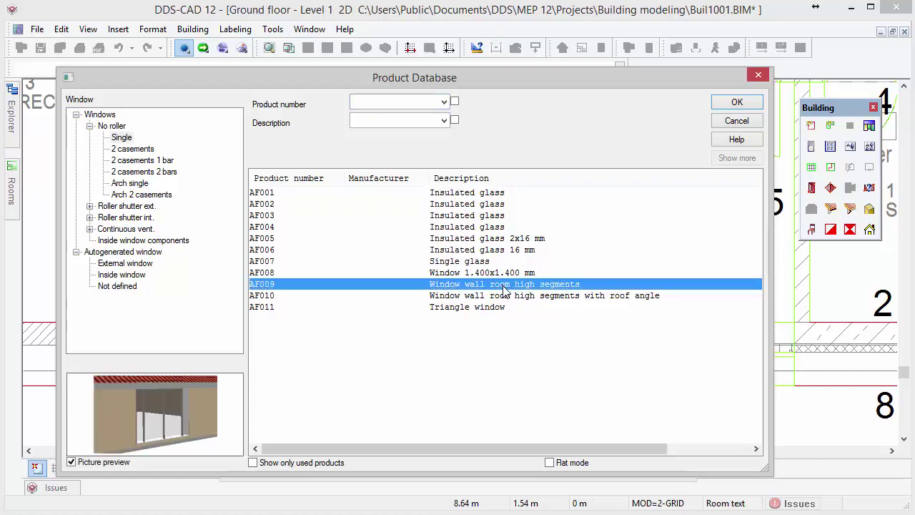
left_click(737, 102)
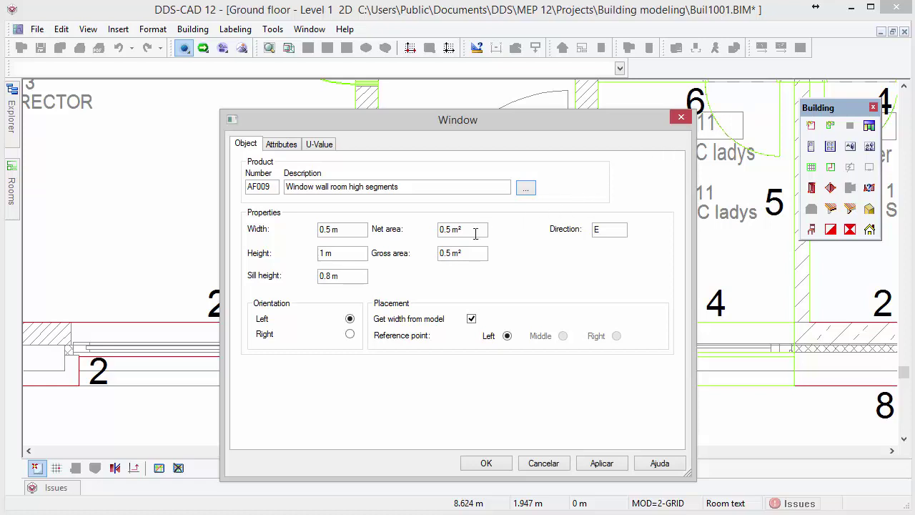
left_click_drag(355, 252, 300, 262)
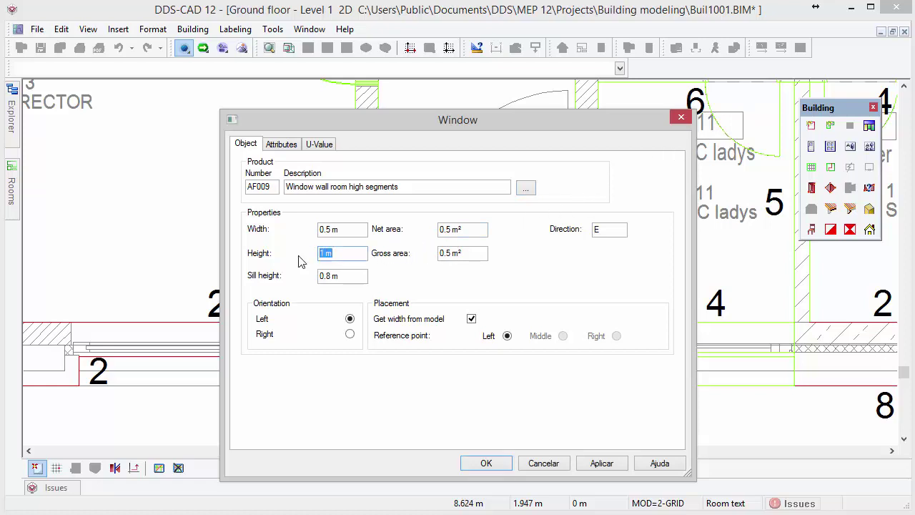
type("2.5")
left_click_drag(341, 276, 319, 280)
type("0")
- Insert room-high windows in the vertical wall and at the east wall's midpoint
left_click(483, 463)
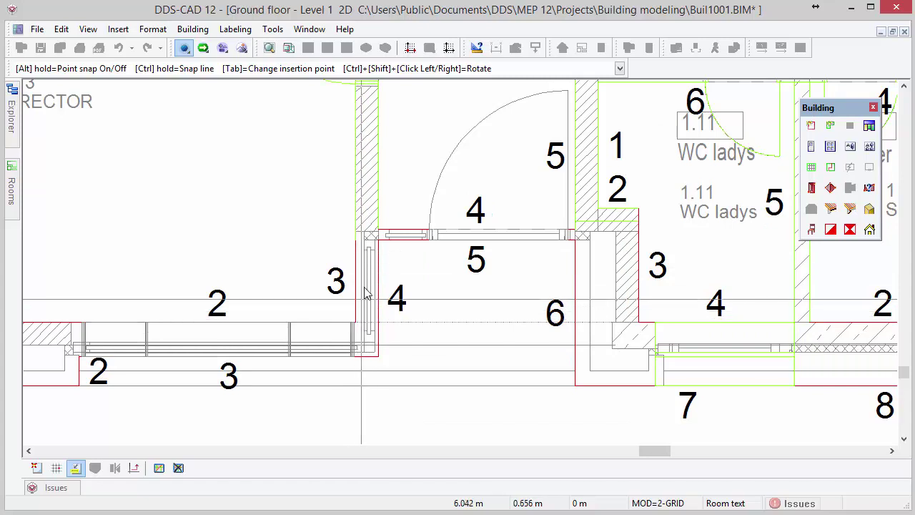
left_click(363, 248)
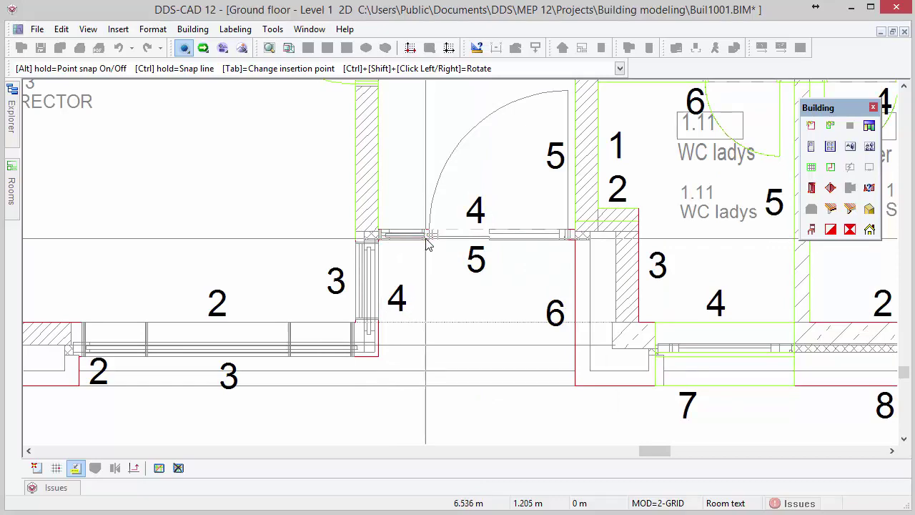
scroll(427, 243, "down", 5)
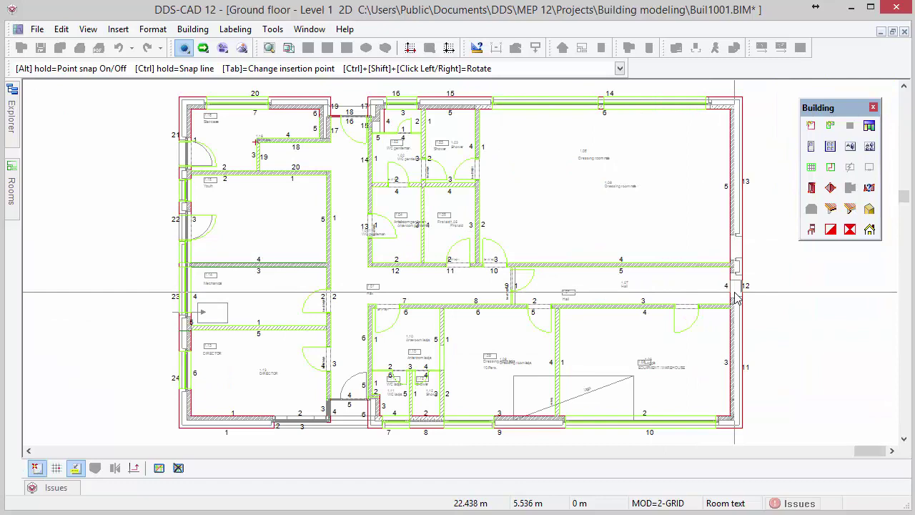
left_click(736, 240)
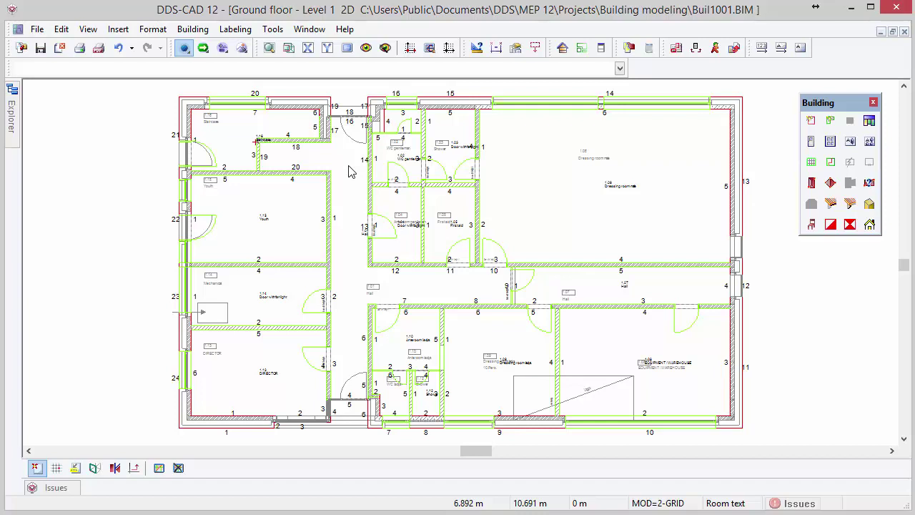
- Switch off Ground floor.dwg in the Import and model manager
left_click(627, 48)
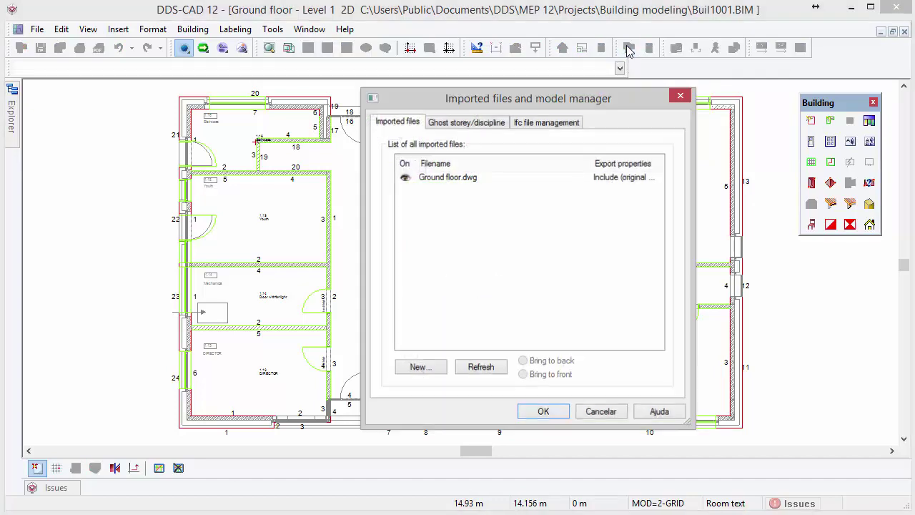
left_click(409, 183)
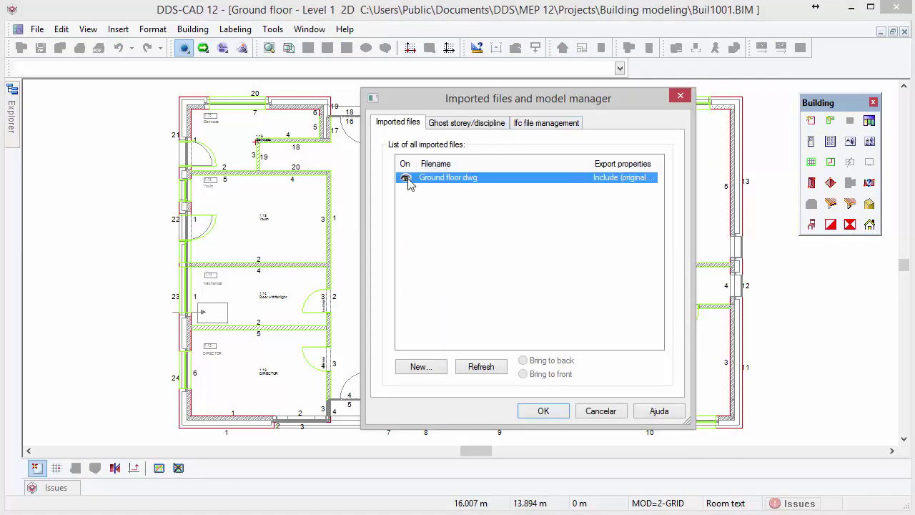
left_click(407, 178)
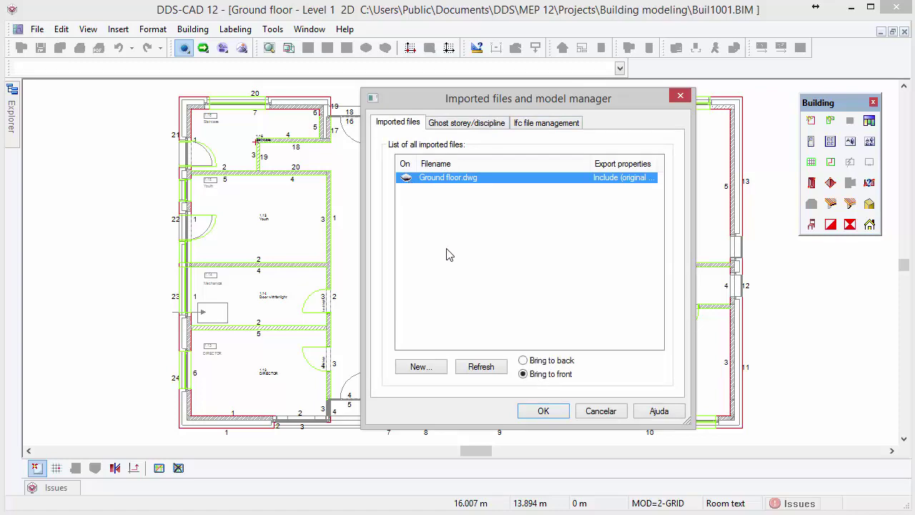
left_click(550, 413)
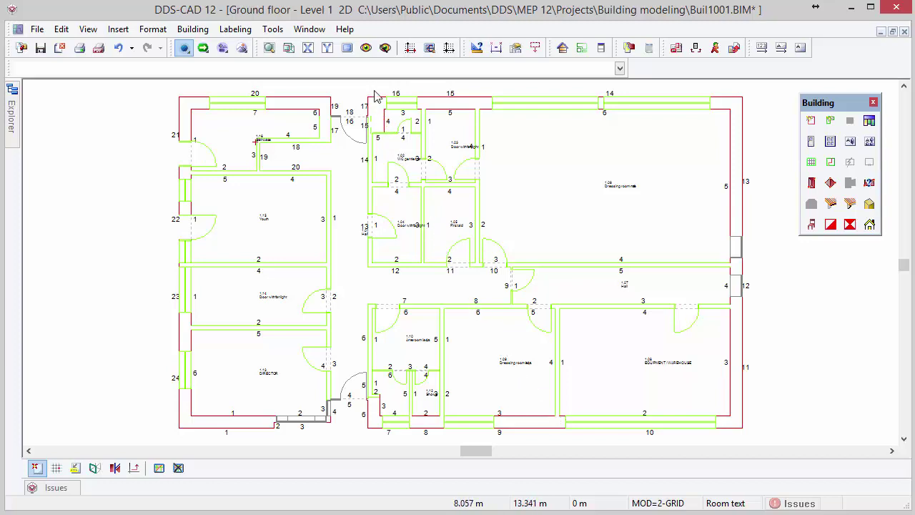
- Load the Architecture layer setup in Edit layer state
left_click(365, 47)
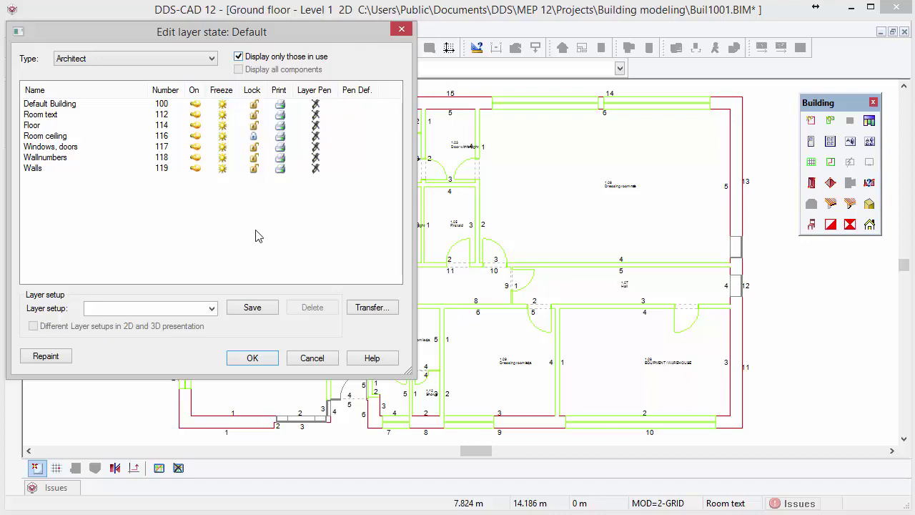
left_click(211, 308)
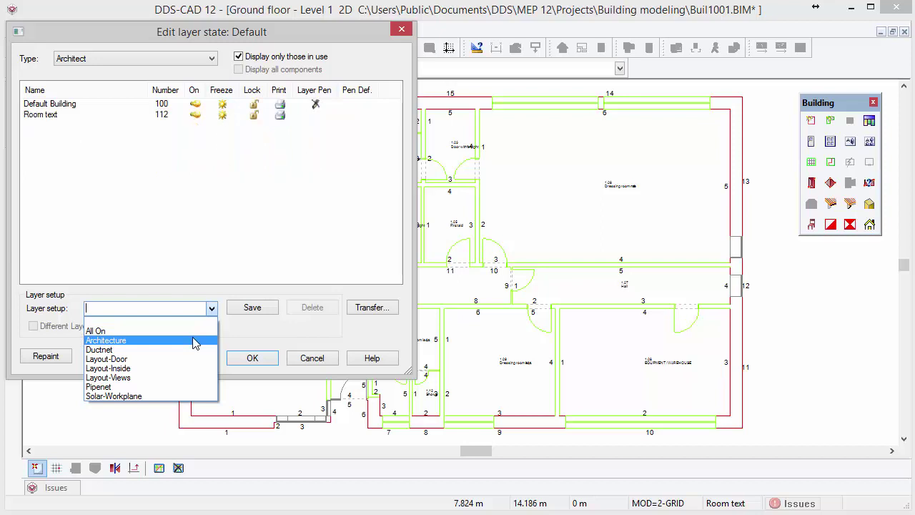
left_click(193, 341)
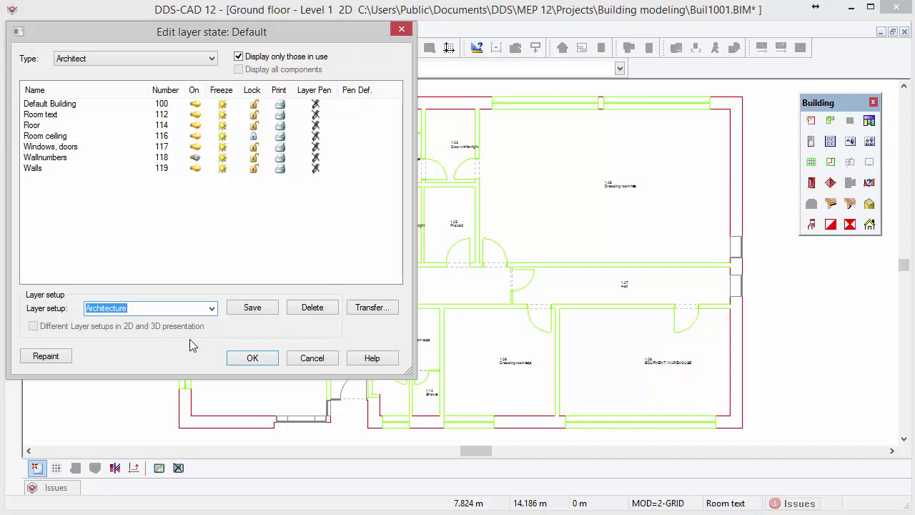
- Give all seven layers layer pen 009 Dark Grey, save the setup and repaint
left_click(84, 105)
left_click(43, 170, "shift")
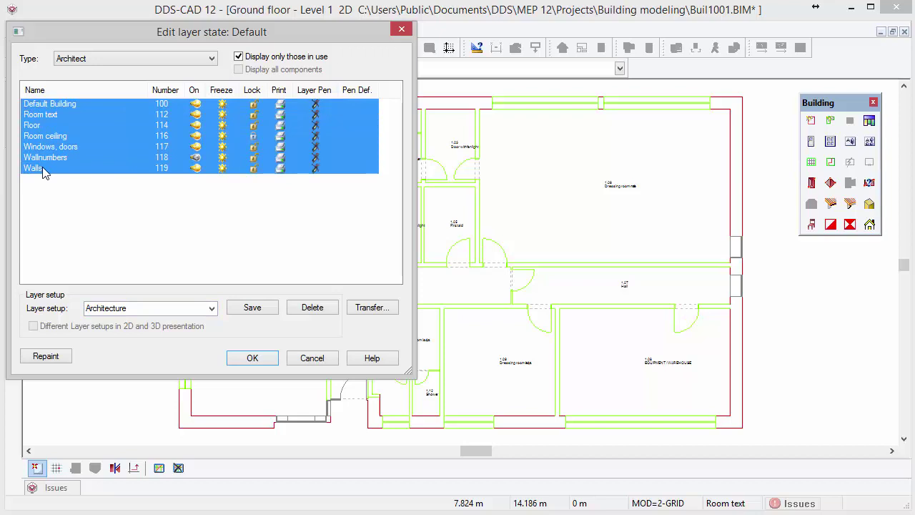
left_click(316, 171)
left_click(352, 172)
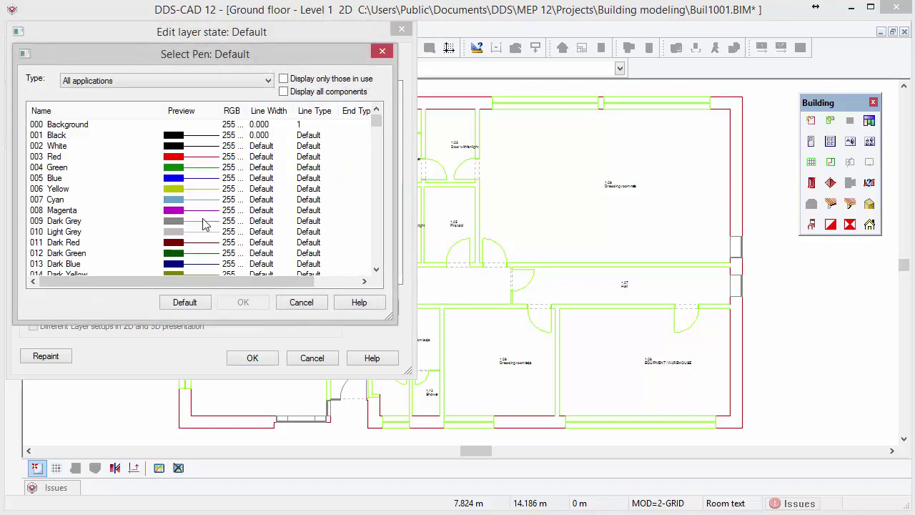
left_click(206, 221)
left_click(243, 302)
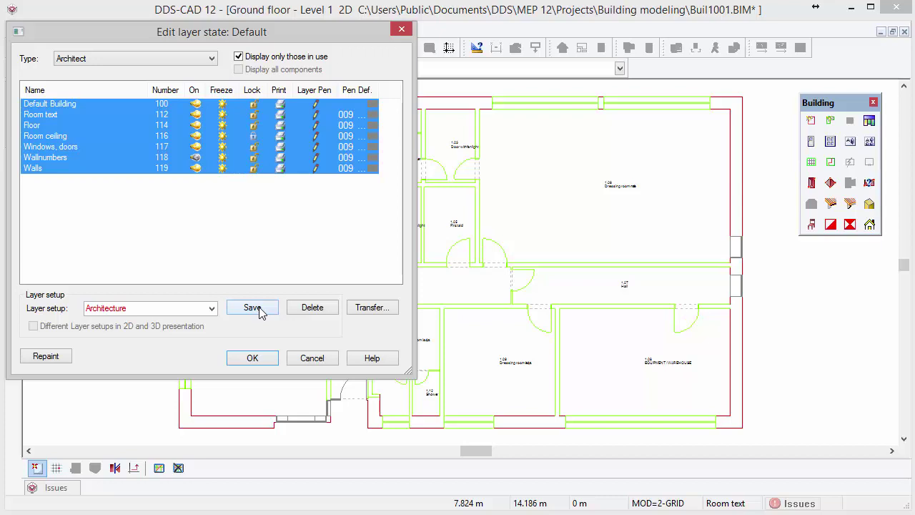
left_click(259, 310)
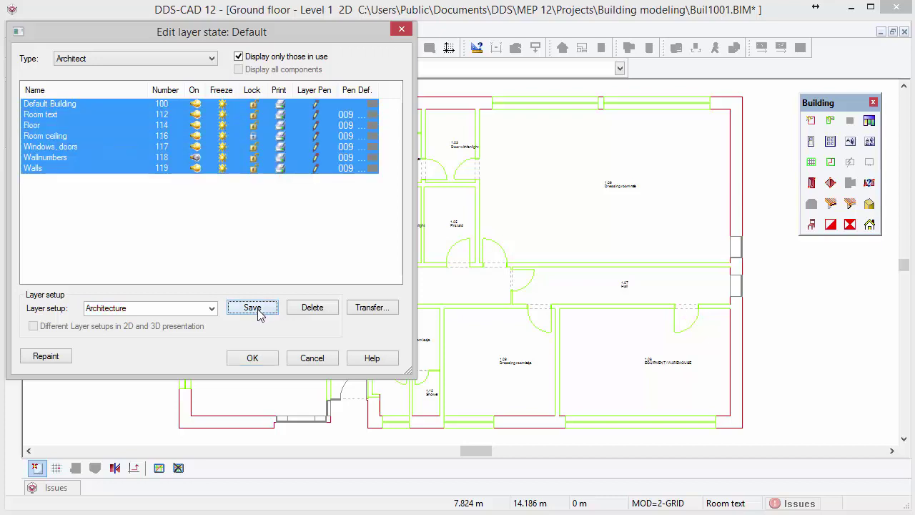
left_click(47, 356)
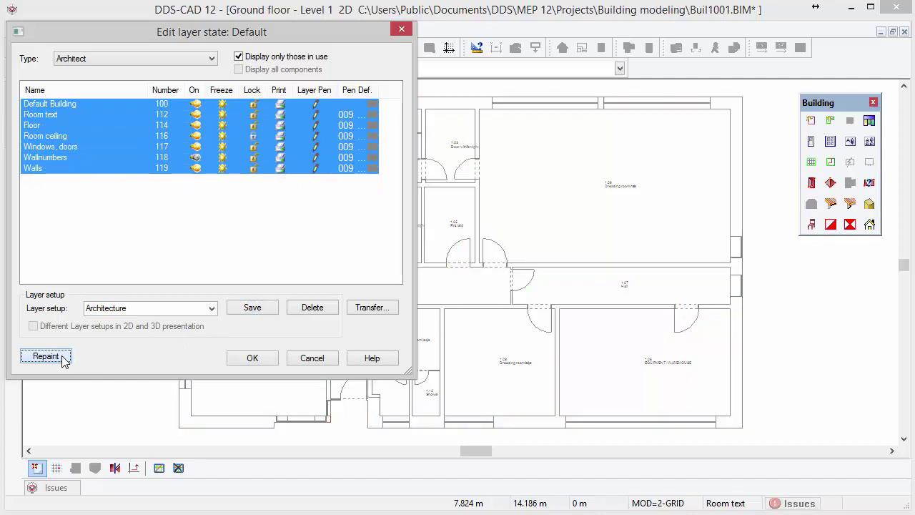
left_click(243, 359)
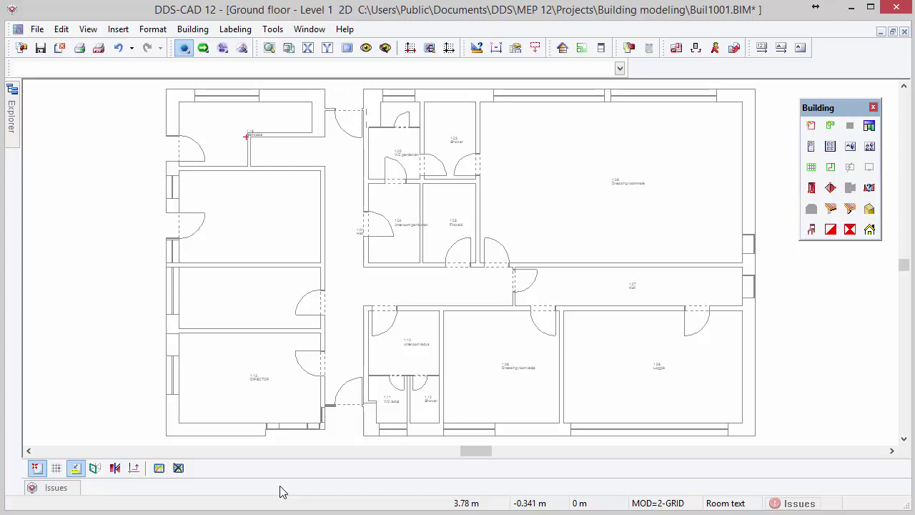
- Show the Rooms panel and highlight Staircase, Mechanical, DIRECTOR, 1.12 Shower, WC ladys, Anteroom ladys
right_click(280, 492)
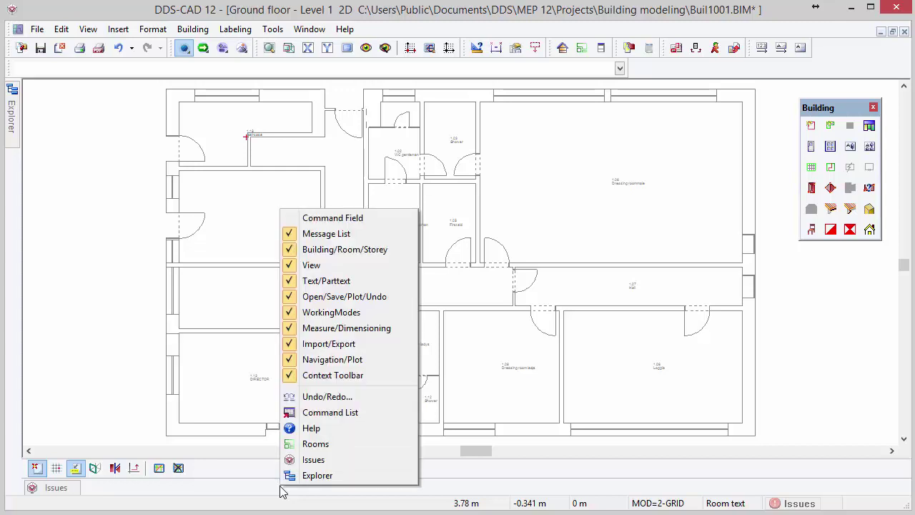
left_click(348, 450)
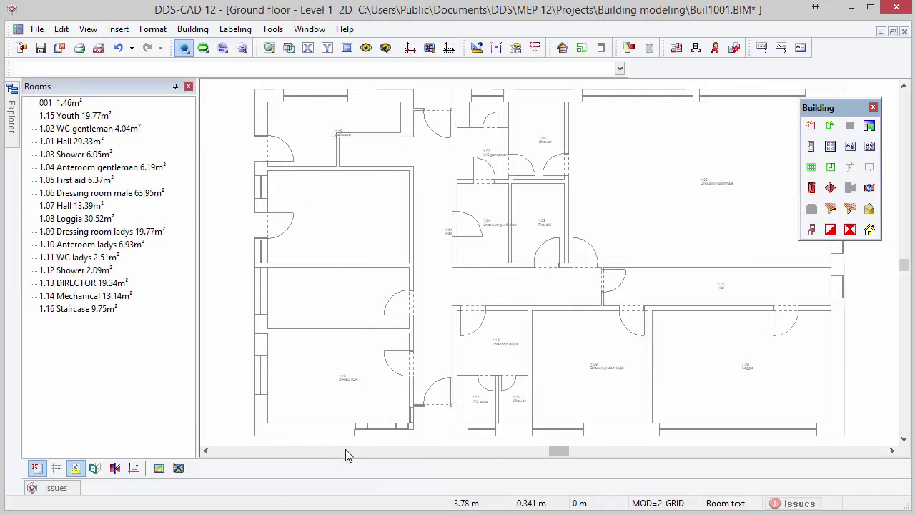
left_click(86, 310)
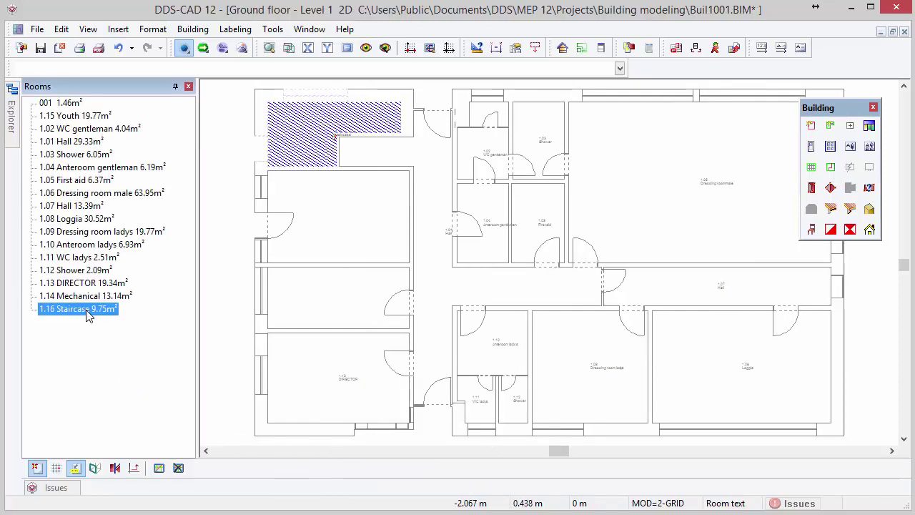
left_click(88, 297)
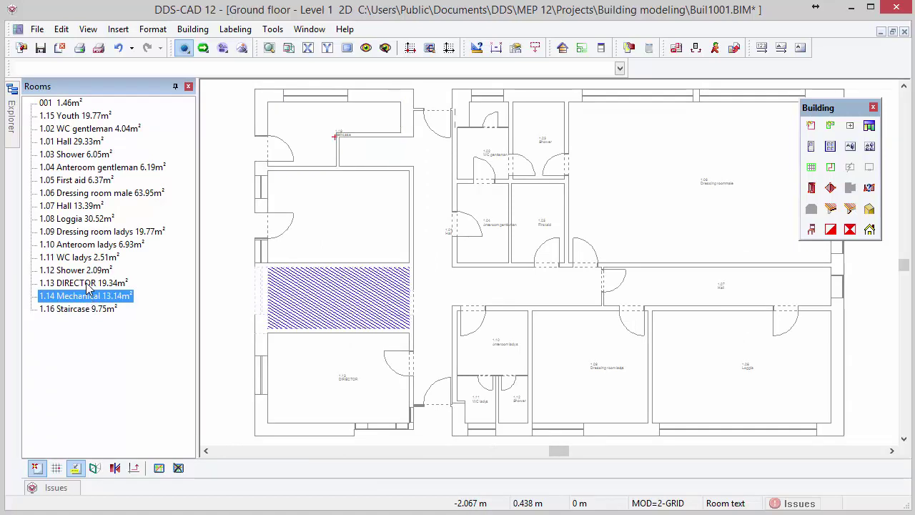
left_click(87, 283)
left_click(90, 270)
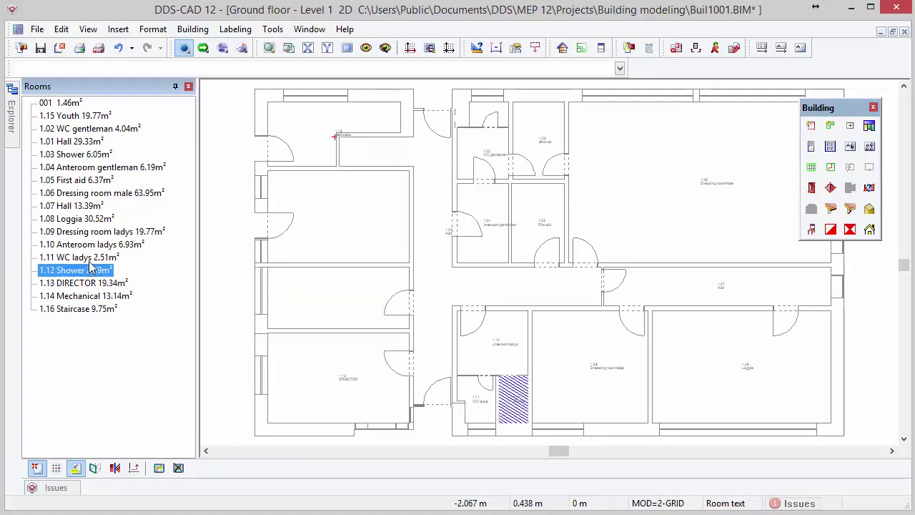
left_click(89, 259)
left_click(93, 247)
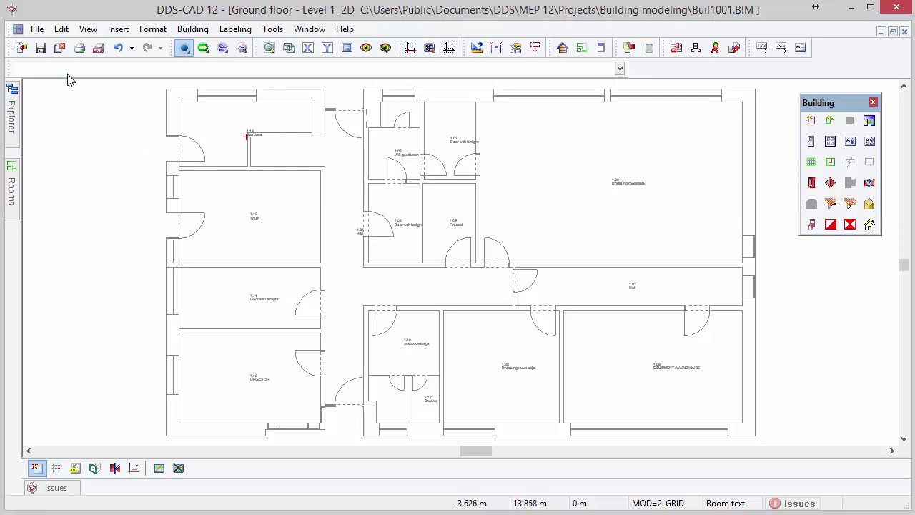
- Save the drawing and open Buil1002 First floor - Level 2 from the Project manager
left_click(41, 48)
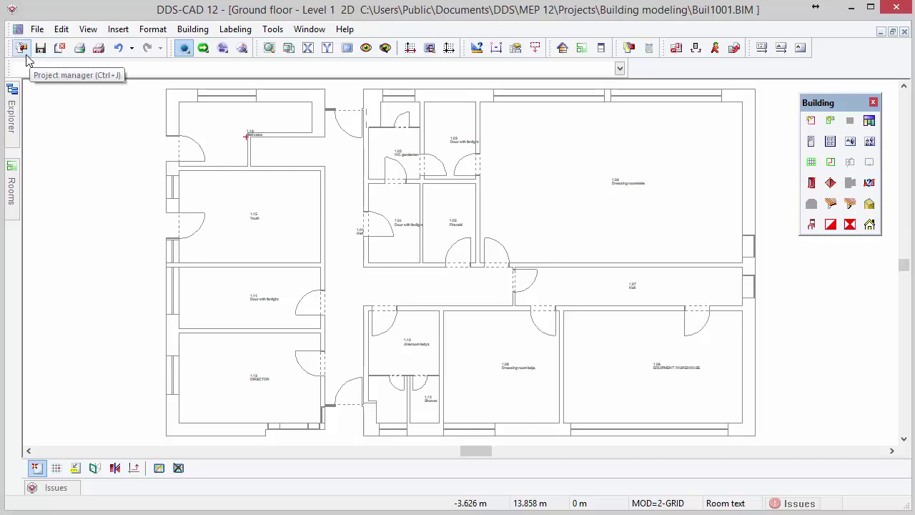
left_click(26, 55)
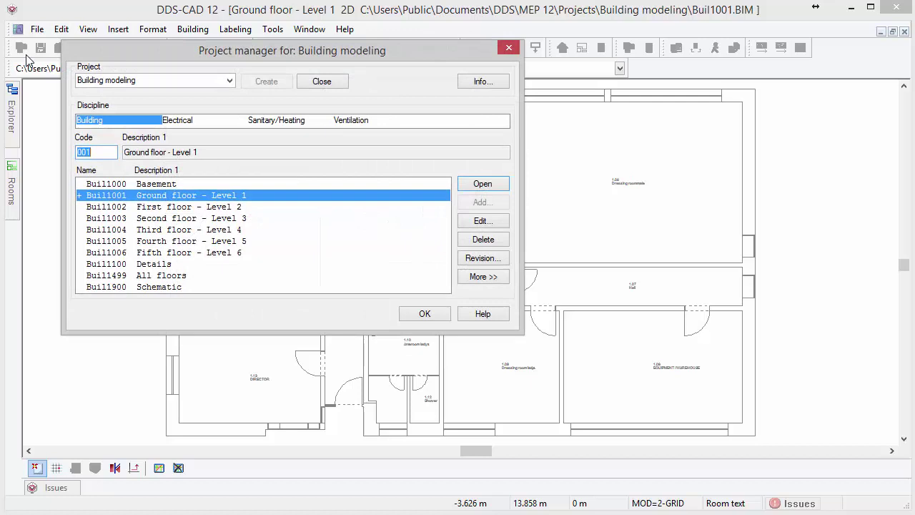
left_click(233, 208)
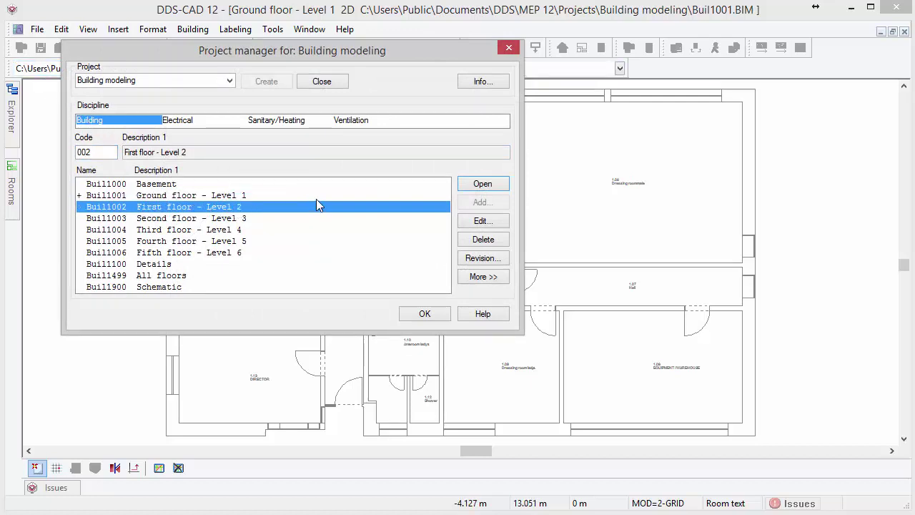
left_click(466, 188)
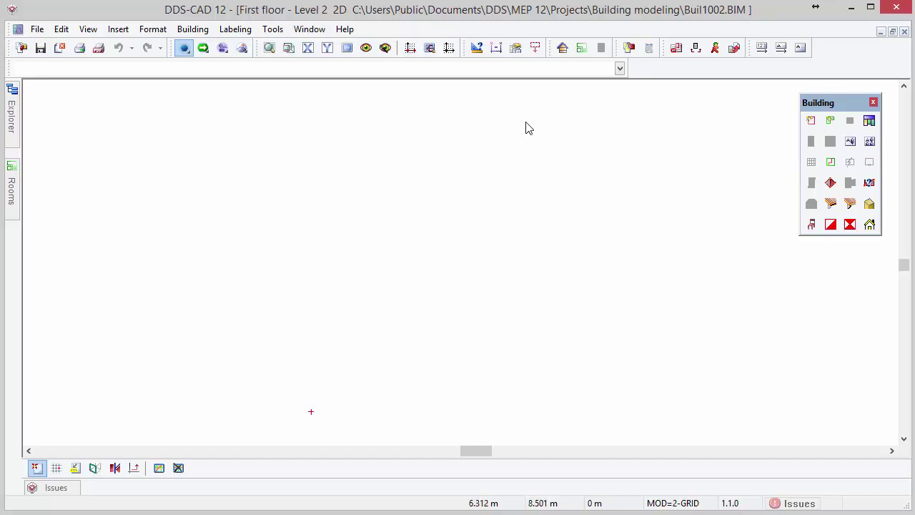
- Copy storey 001 Ground floor into First floor - Level 2 and zoom to extents
left_click(563, 50)
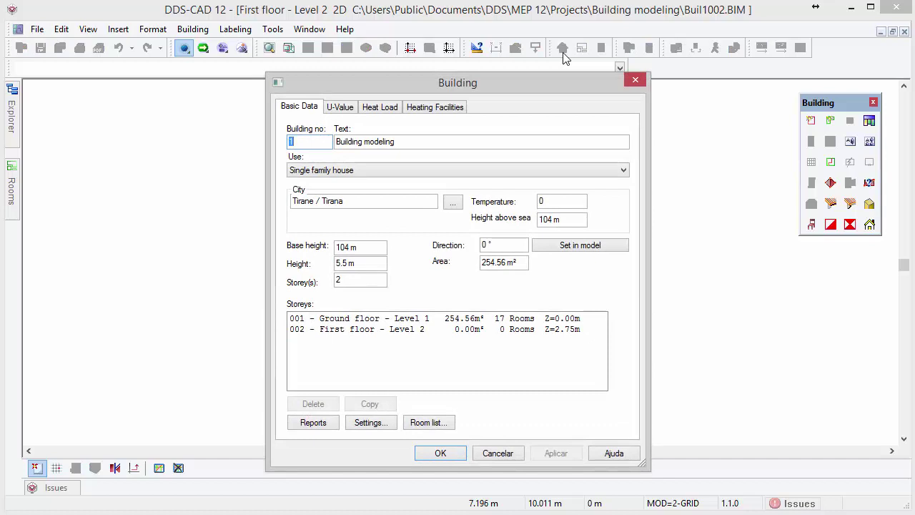
left_click(421, 321)
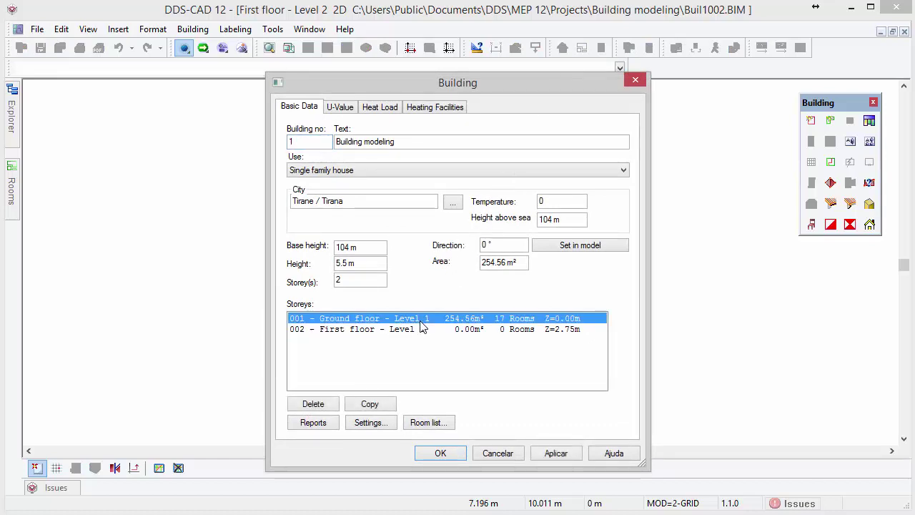
left_click(366, 406)
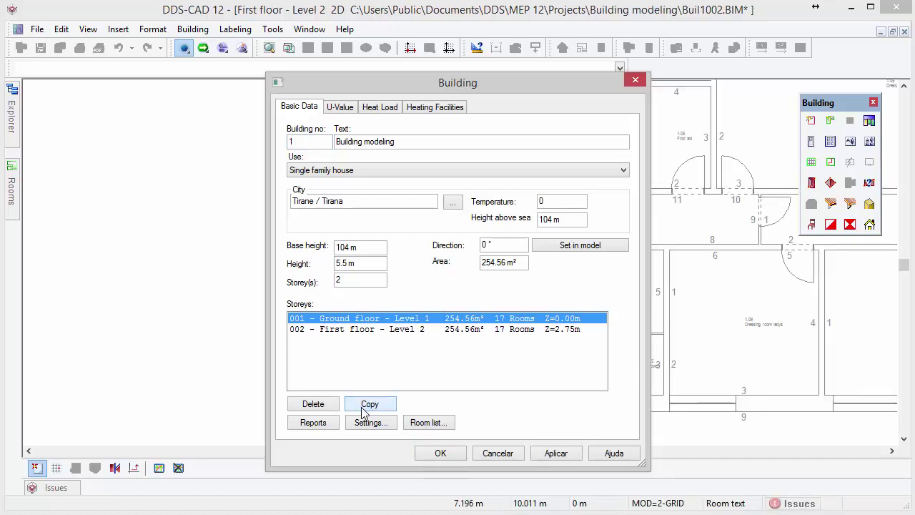
left_click(428, 455)
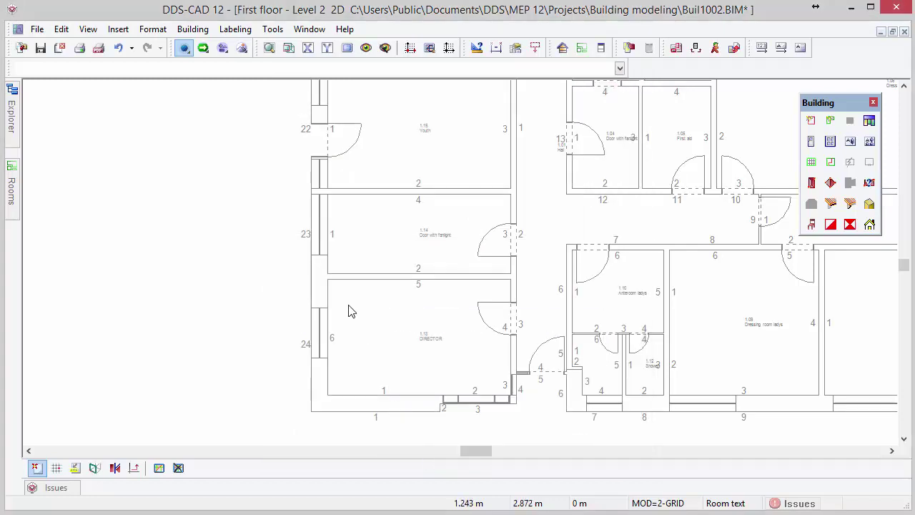
left_click(271, 50)
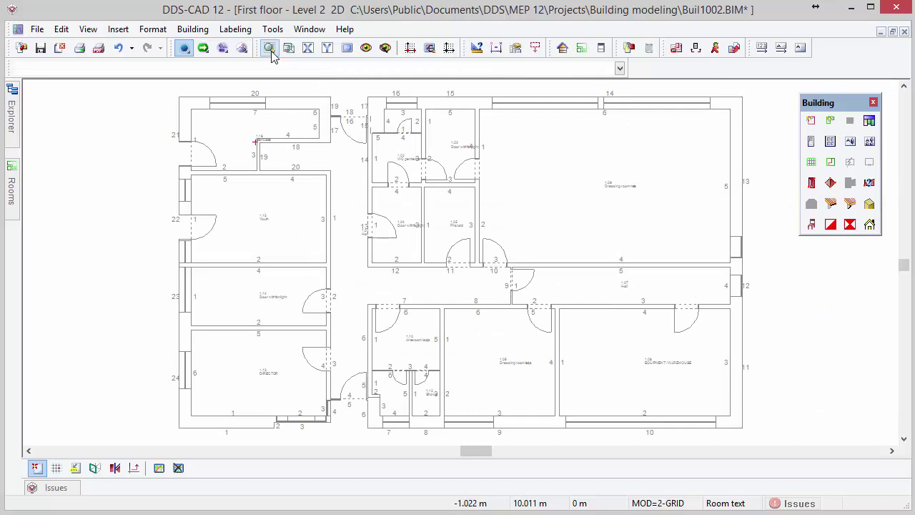
- Apply the Architecture layer setup and drag the left-wall door further up the wall
left_click(366, 48)
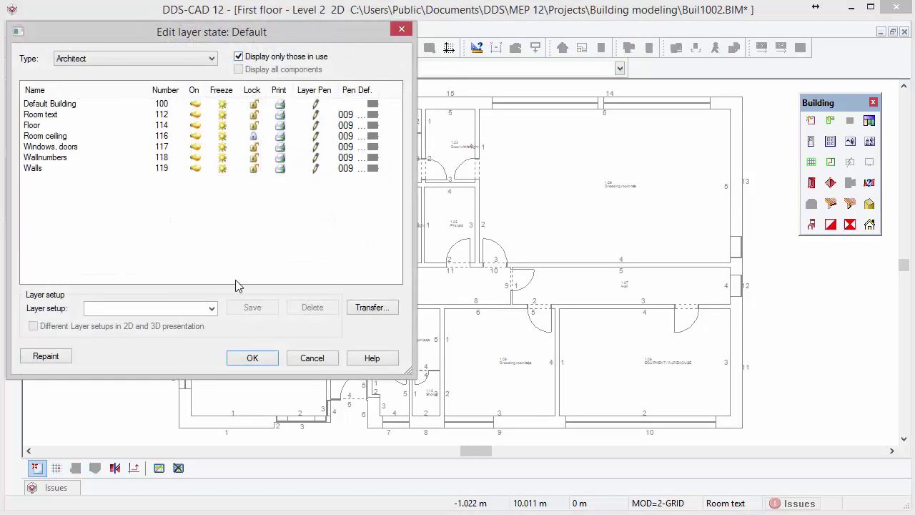
left_click(212, 308)
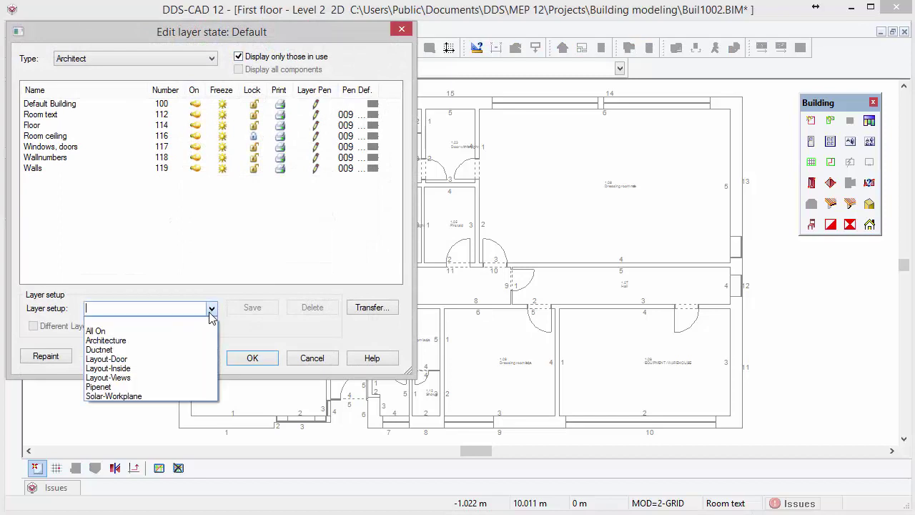
left_click(183, 338)
left_click(241, 359)
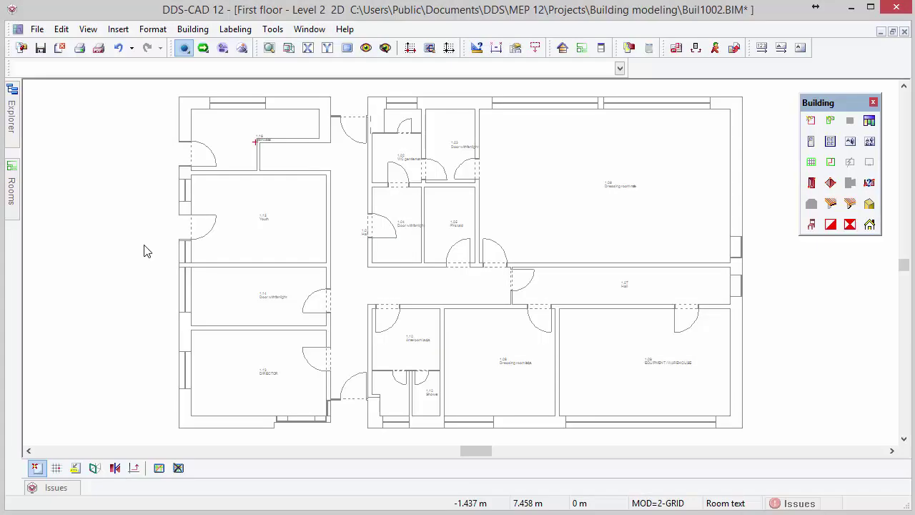
left_click(201, 243)
left_click_drag(200, 243, 353, 374)
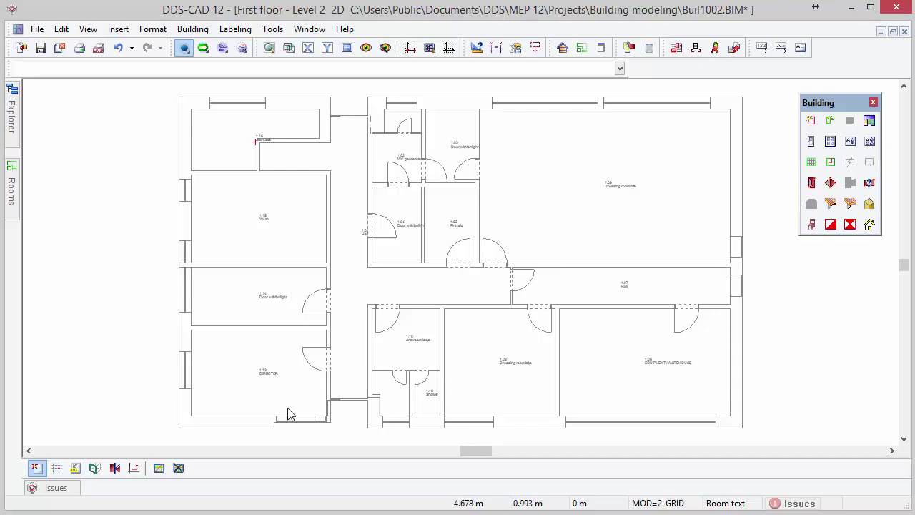
- Delete the copied floor area and the central corridor room, confirming each with Yes
left_click(257, 434)
key("Delete")
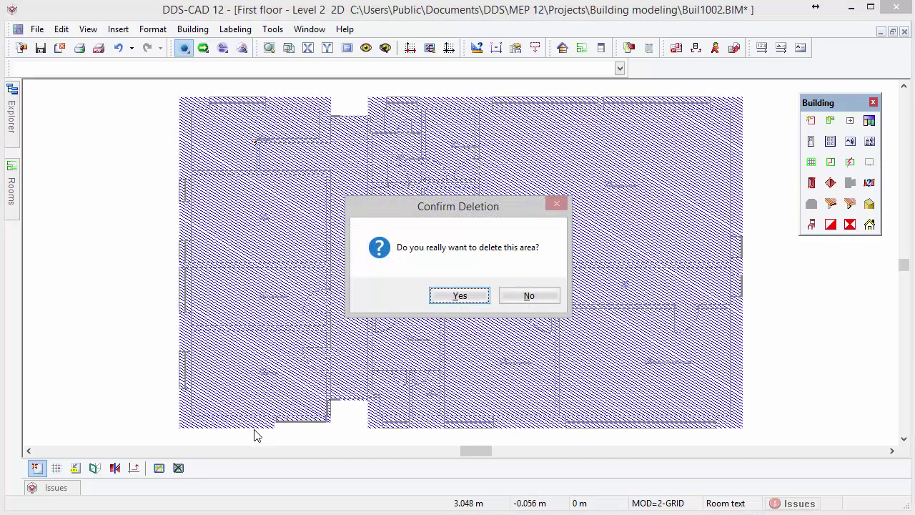
left_click(441, 301)
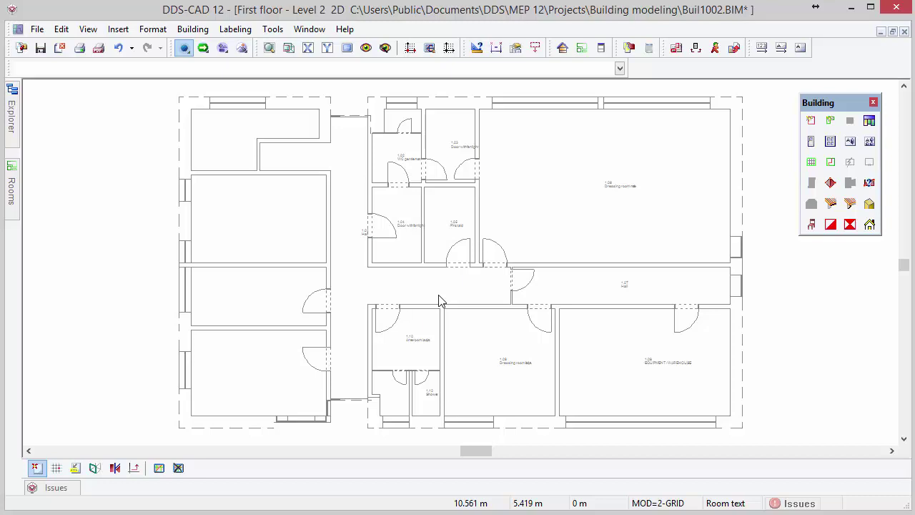
left_click(352, 380)
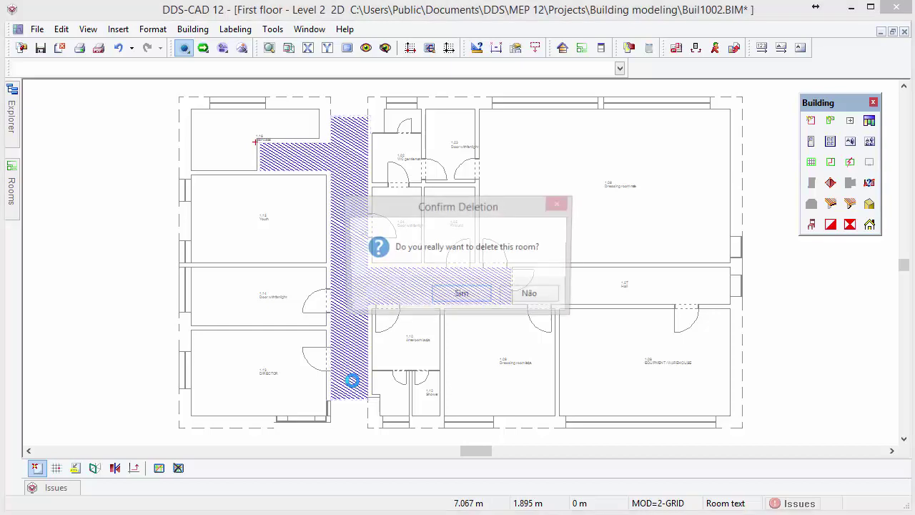
left_click(460, 295)
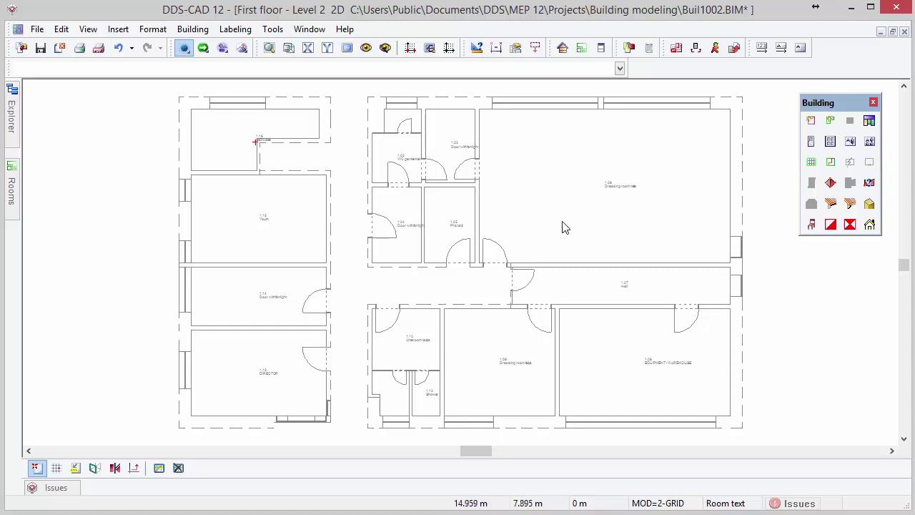
- Draw exterior-wall room 001 'Building' corner to corner with FB01 floor and DE01 ceiling
left_click(813, 121)
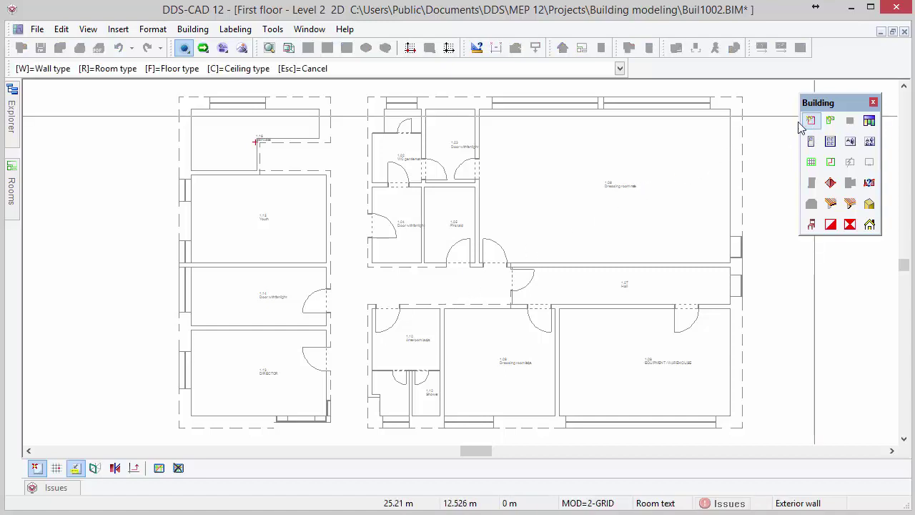
left_click(179, 428)
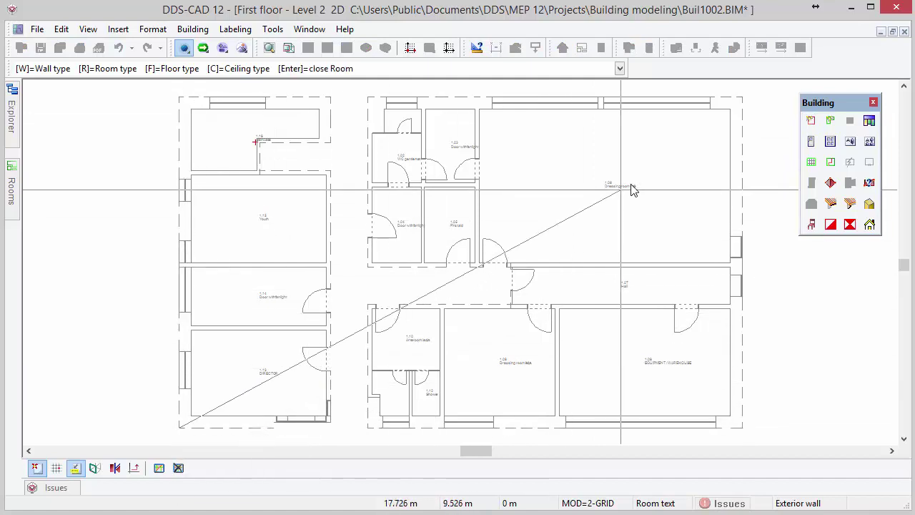
left_click(743, 100)
key("Return")
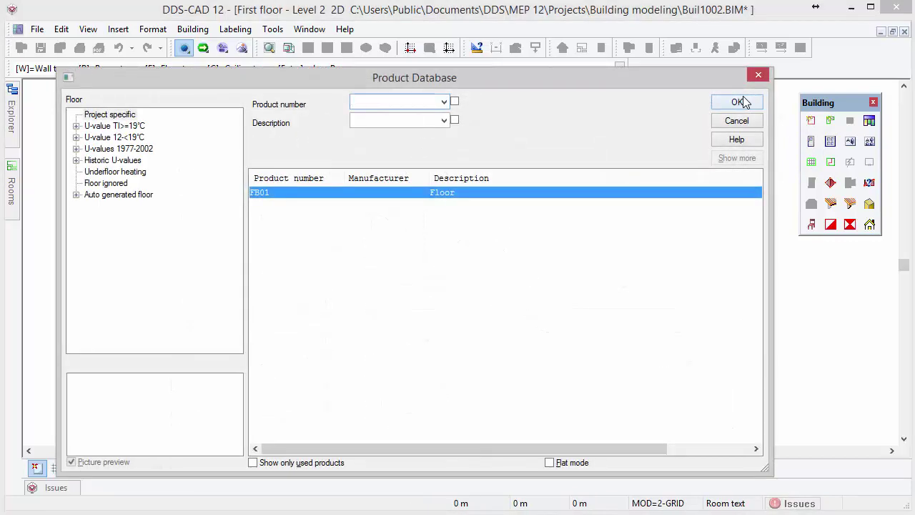
left_click(738, 102)
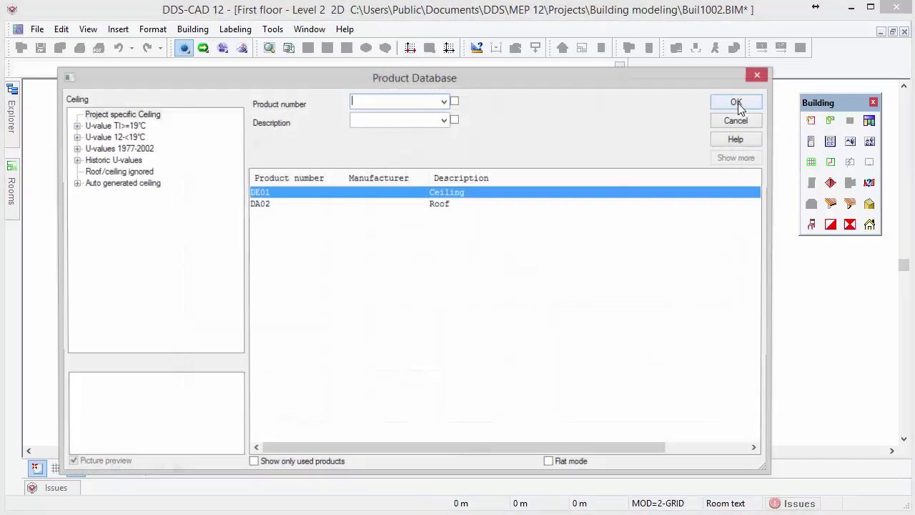
left_click(738, 103)
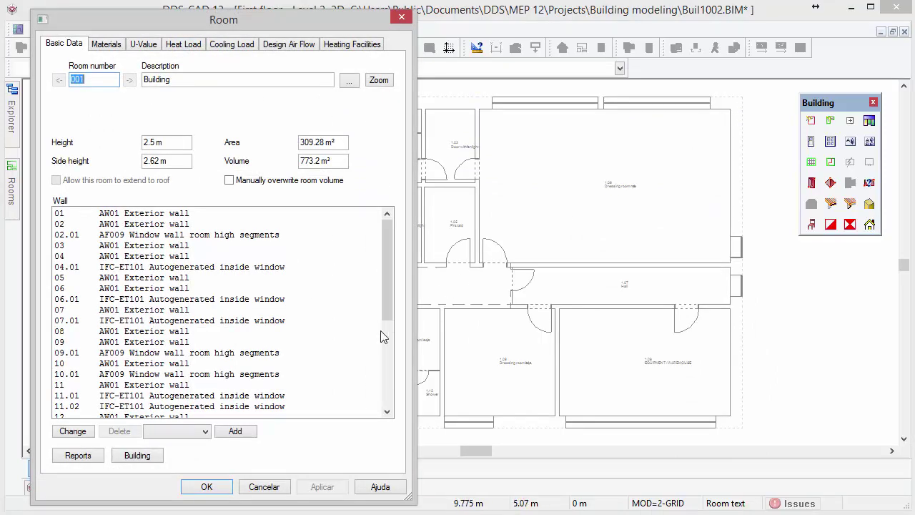
left_click(207, 486)
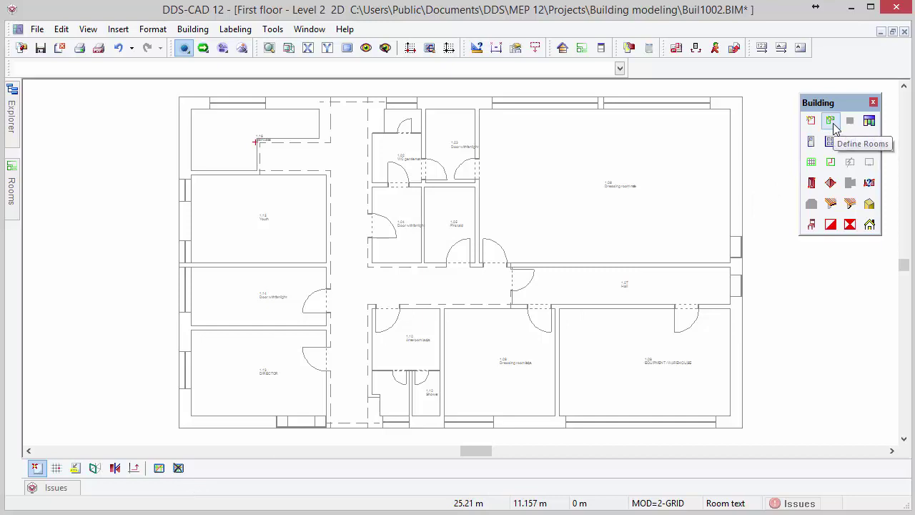
- Auto-generate the corridor between the wings as room 003 'Hall' (31.8 m²)
left_click(831, 123)
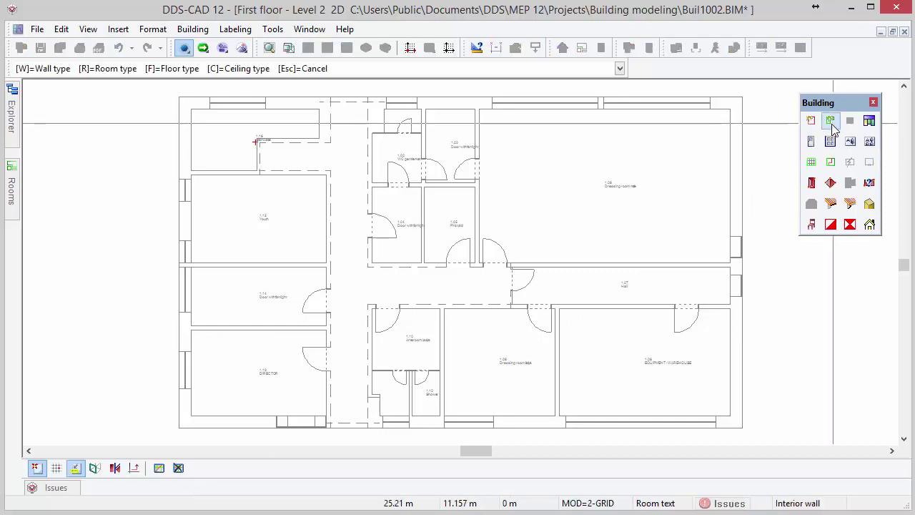
right_click(350, 244)
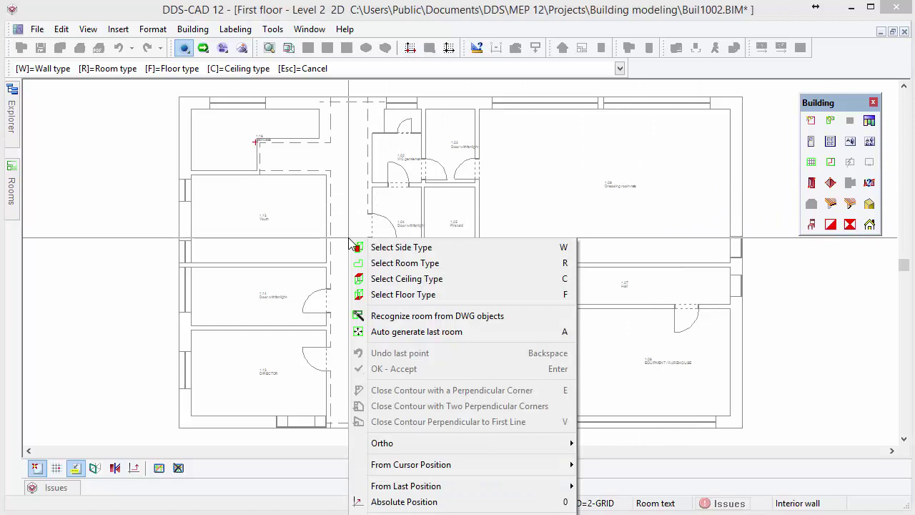
left_click(366, 336)
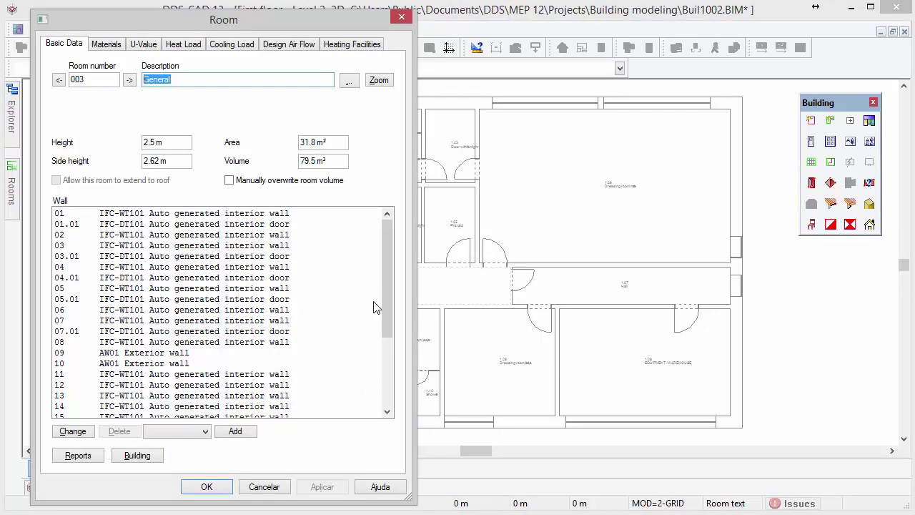
type("Hall")
left_click(228, 488)
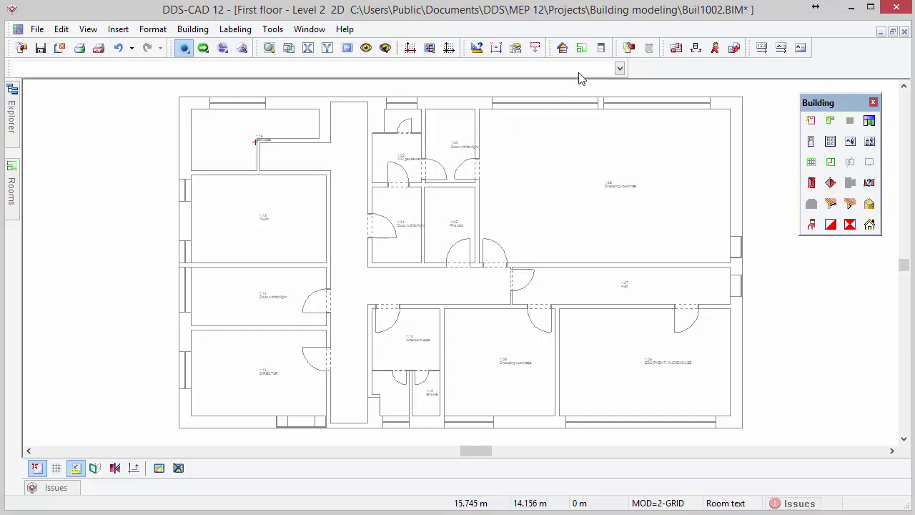
- Turn on model 001 Ground floor as a background ghost storey in the Import and model manager
left_click(627, 50)
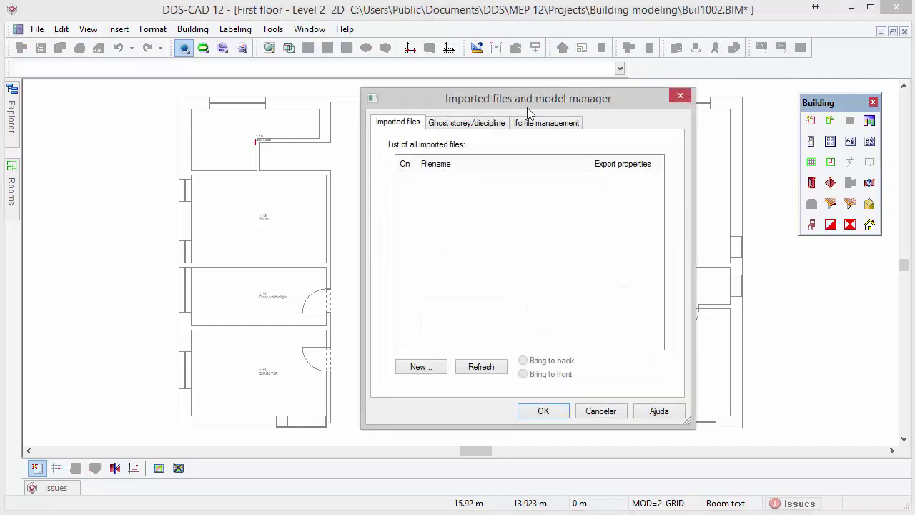
left_click(502, 125)
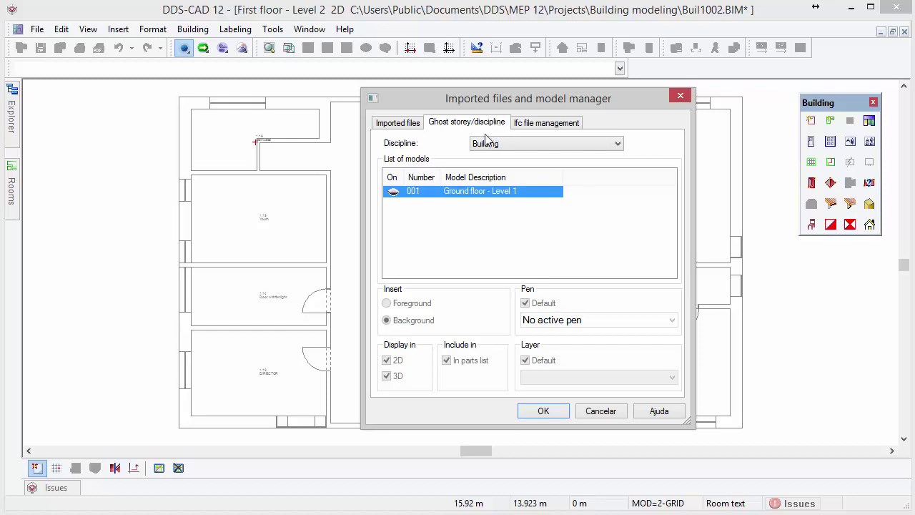
left_click(396, 194)
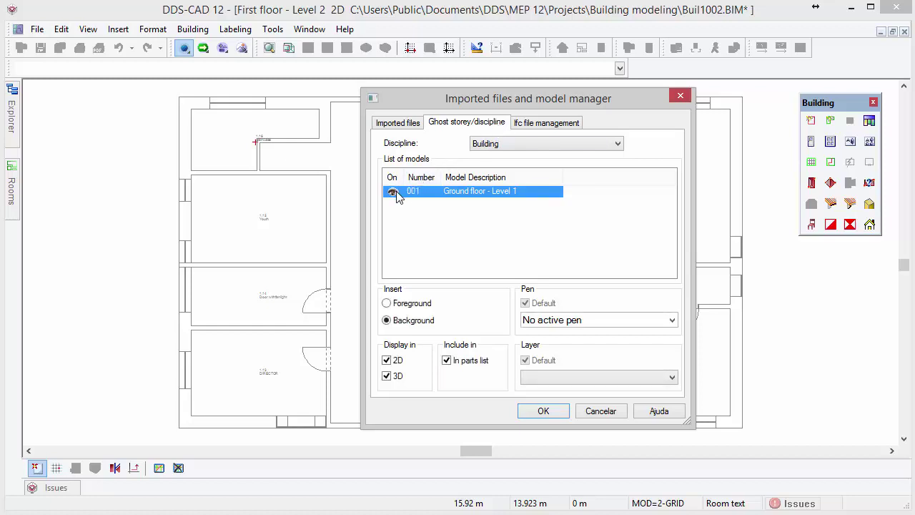
left_click(543, 412)
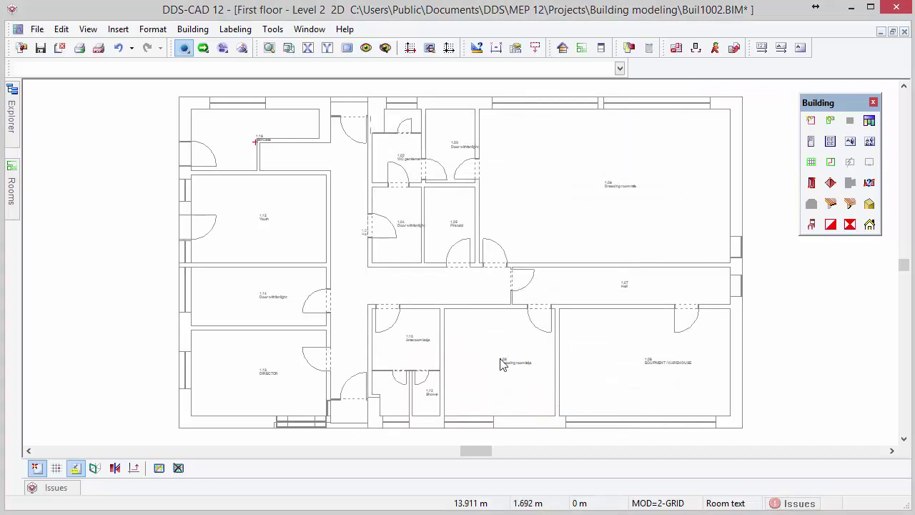
- Switch to the 3D render view showing both storeys stacked
left_click(244, 52)
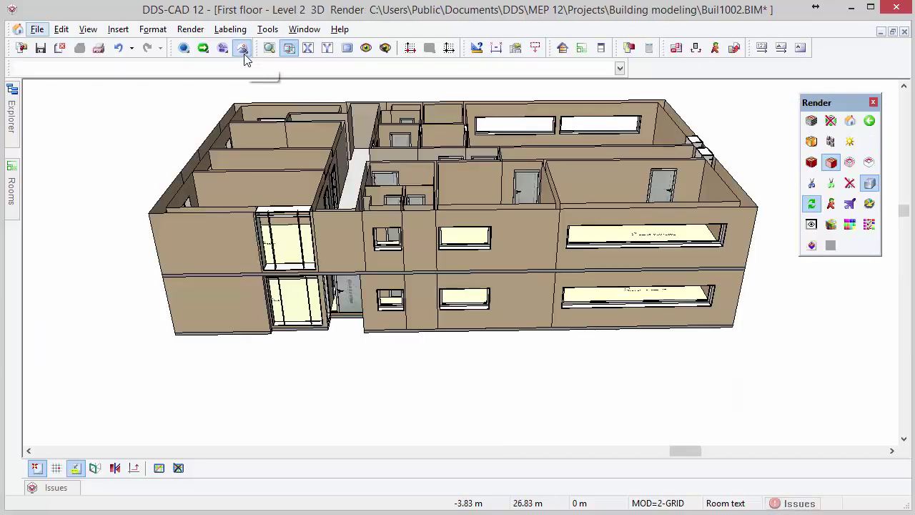